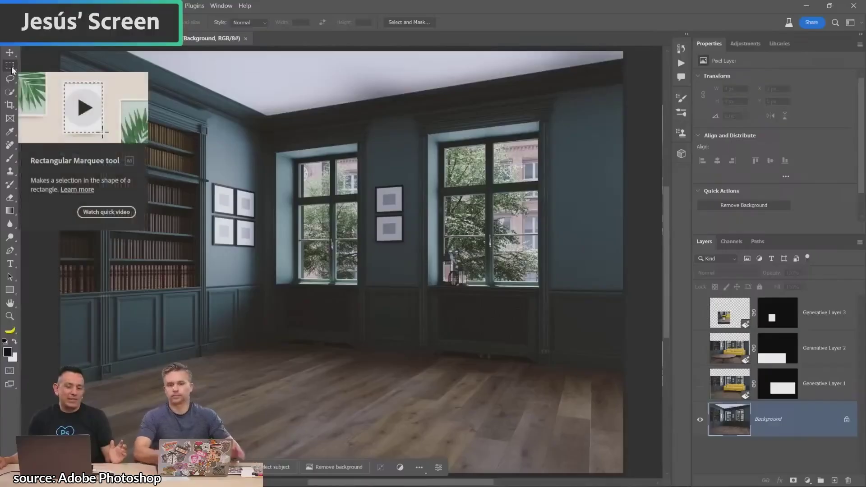
Step: Marquee-select a rectangular patch of the foreground floor and hide the contextual task bar
left_click_drag(253, 316, 454, 429)
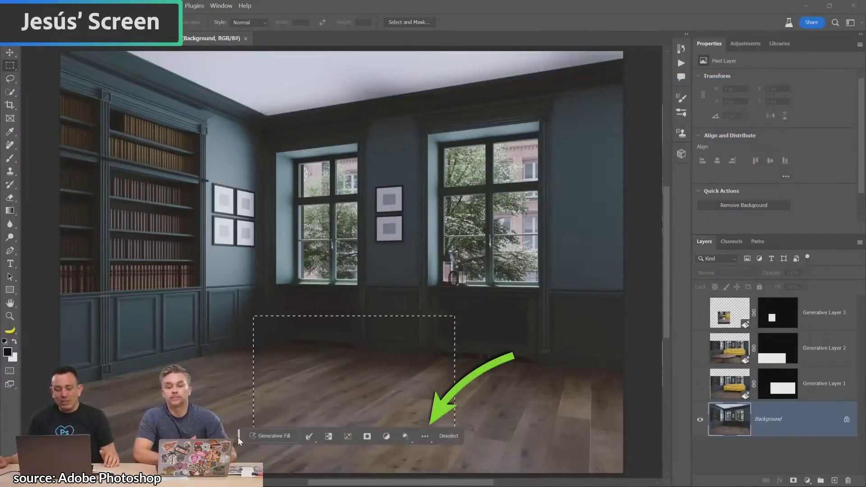
left_click(221, 6)
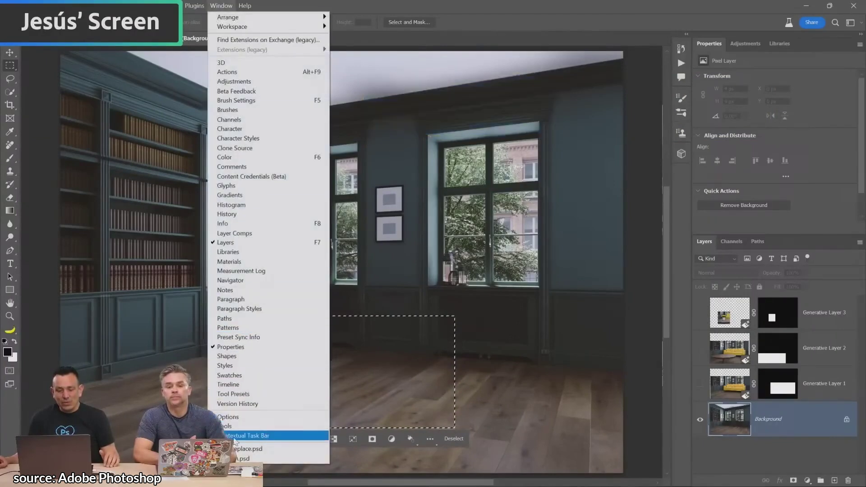
left_click(270, 436)
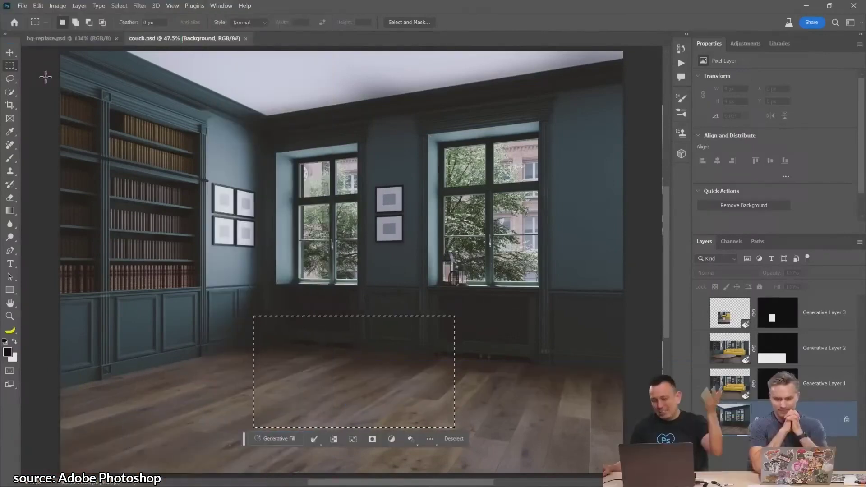
Step: Bring up the Generative Fill prompt for the floor selection via the Edit and right-click menus
left_click(37, 6)
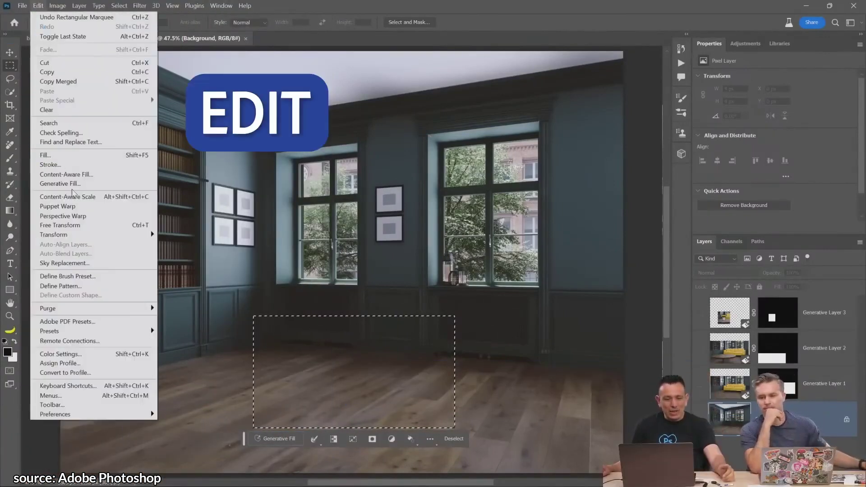
left_click(72, 188)
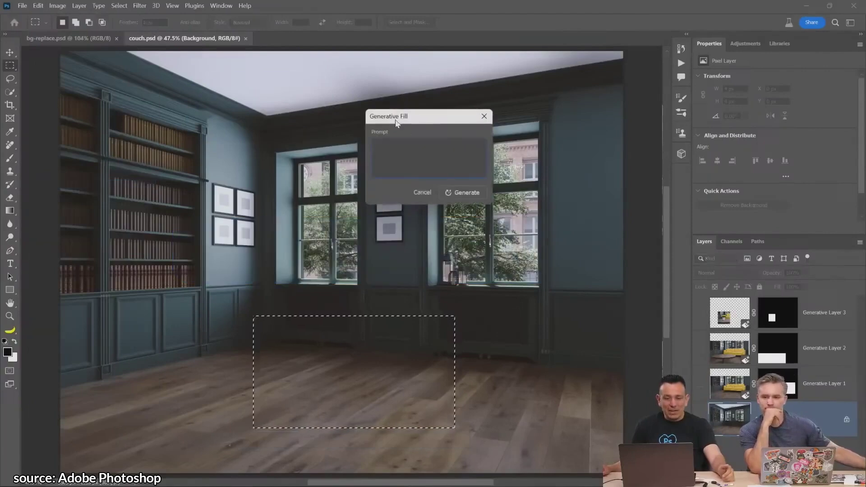
left_click(425, 193)
right_click(334, 331)
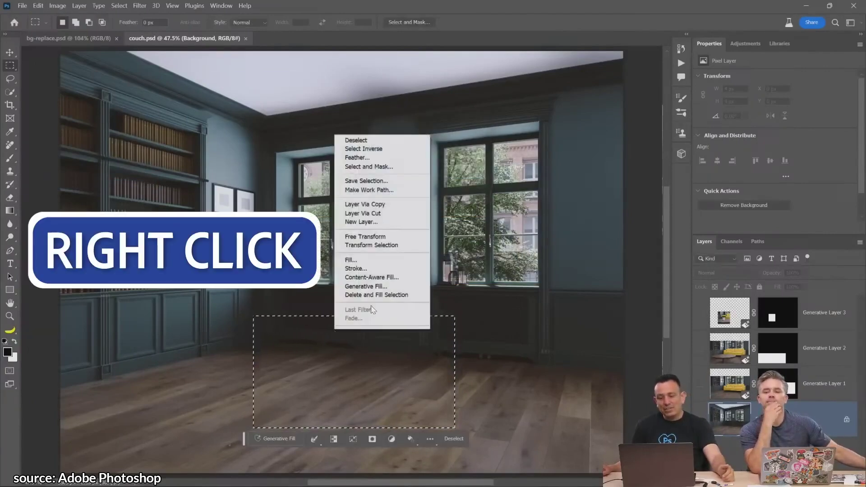
left_click(373, 287)
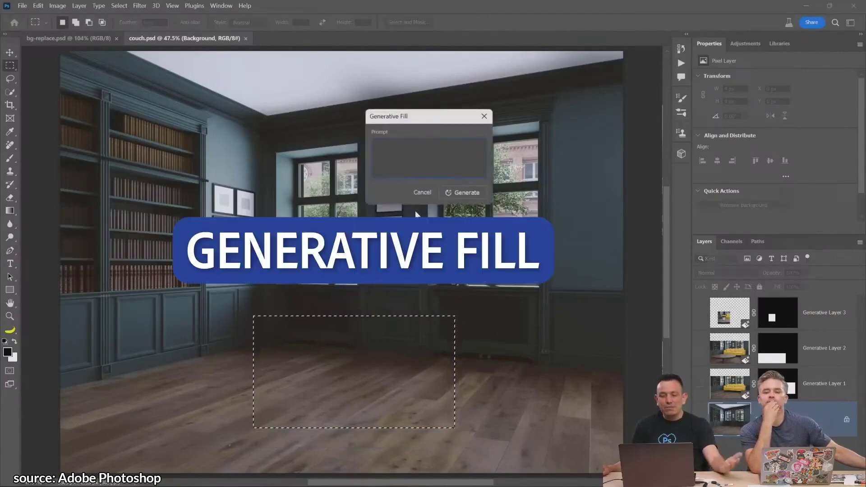
left_click(422, 192)
left_click(444, 442)
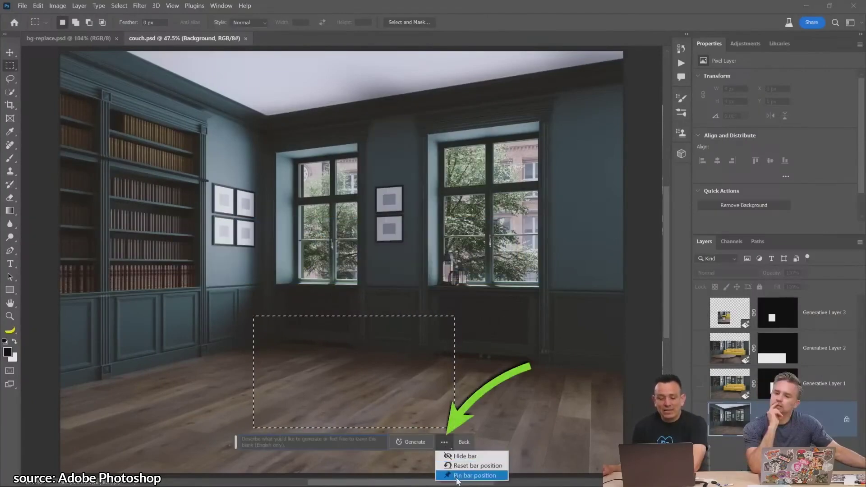
Step: Toggle the task bar's Pin bar position setting so the bar can be moved
left_click(474, 476)
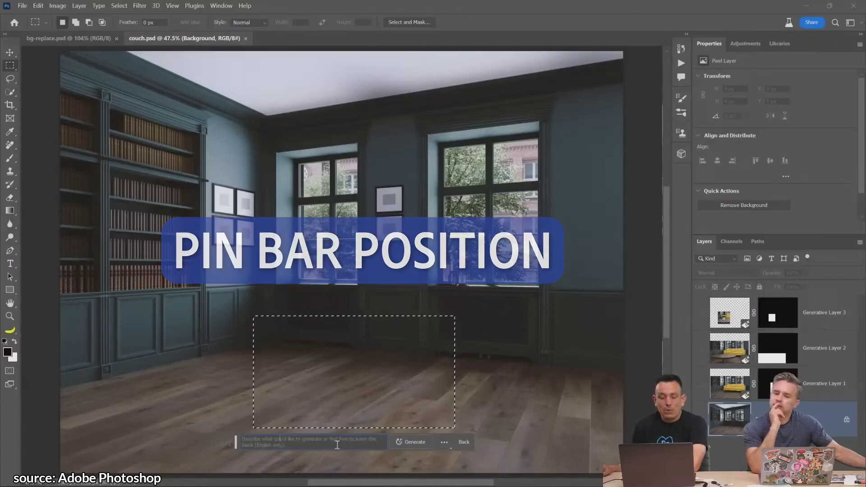
left_click(445, 442)
left_click(446, 477)
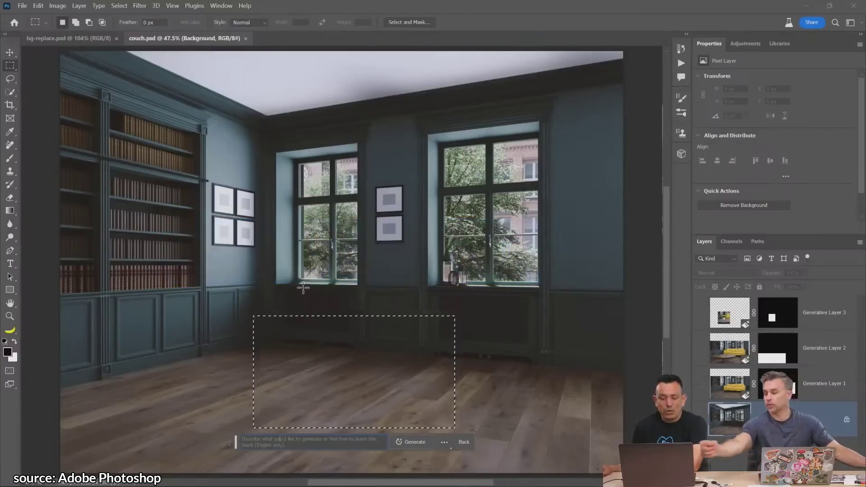
Step: Move the prompt bar to the canvas's top-left, pin it there, and begin typing 'Sleeping'
left_click_drag(235, 442, 63, 83)
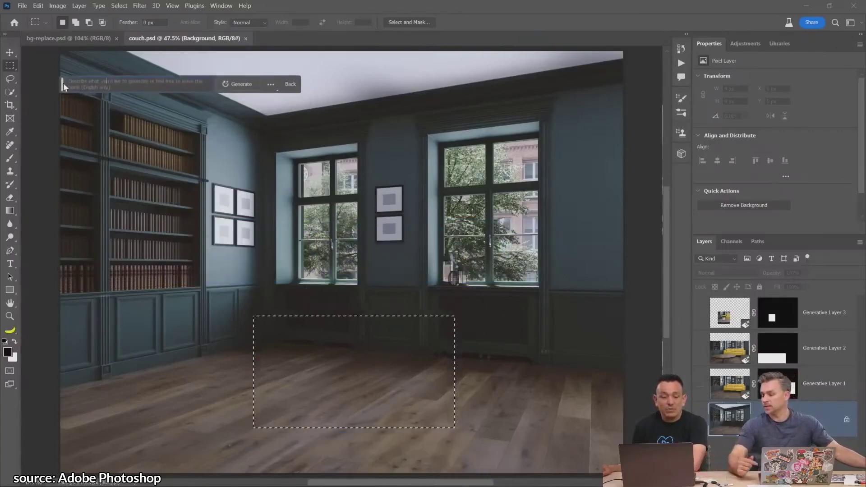
left_click(270, 85)
left_click(291, 121)
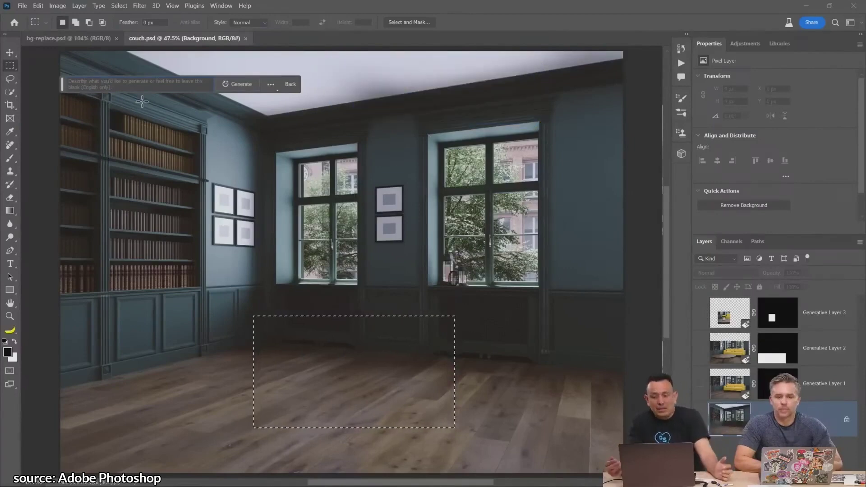
type("Sleeping fluffy cat")
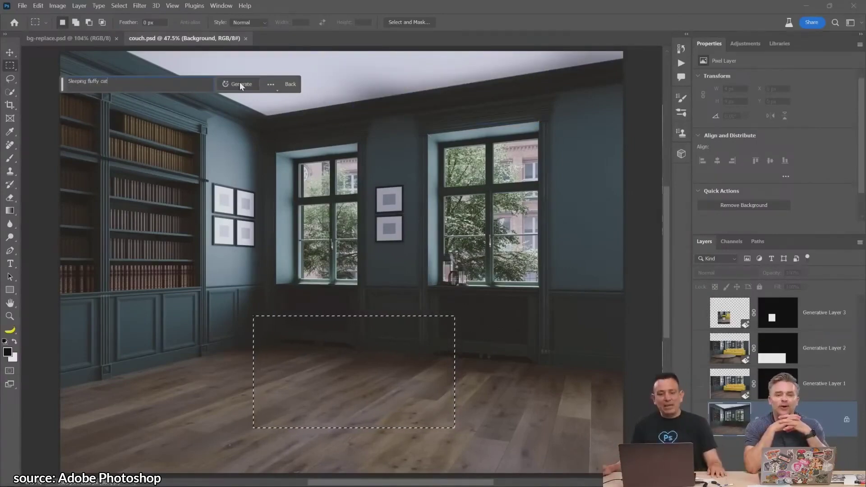
Step: Generate 'Sleeping fluffy cat', choose the third cream-coloured variation, and reselect its area
left_click(240, 84)
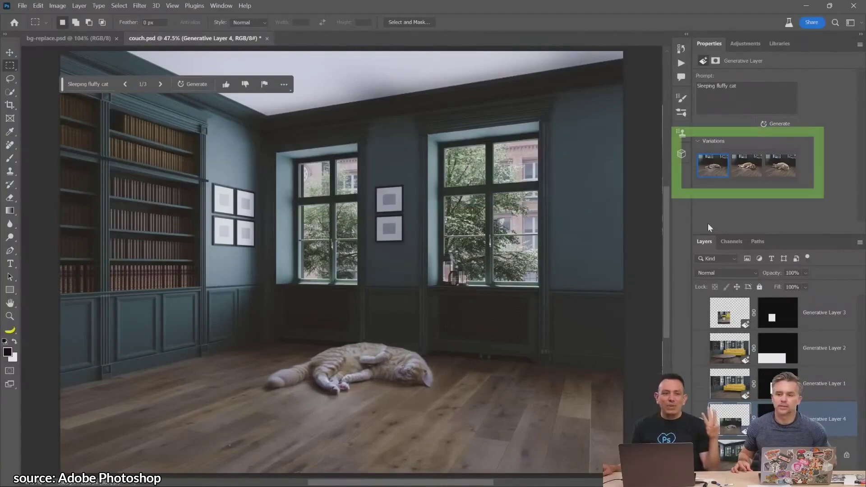
left_click(746, 174)
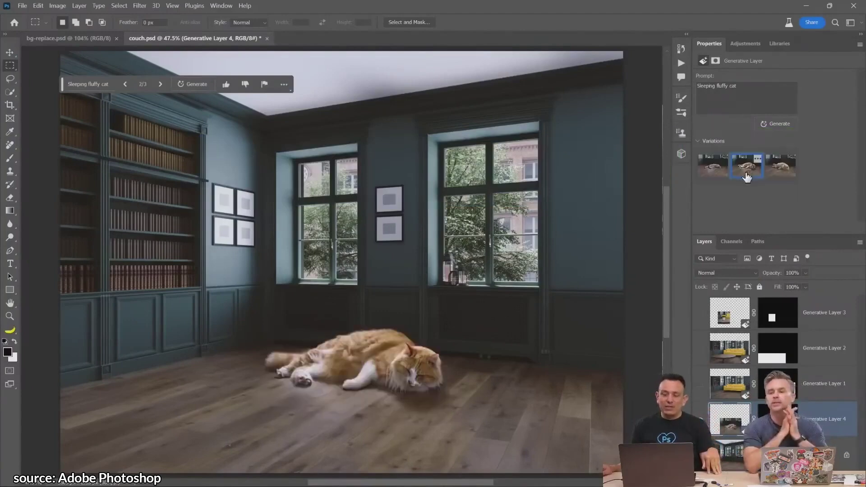
left_click(777, 174)
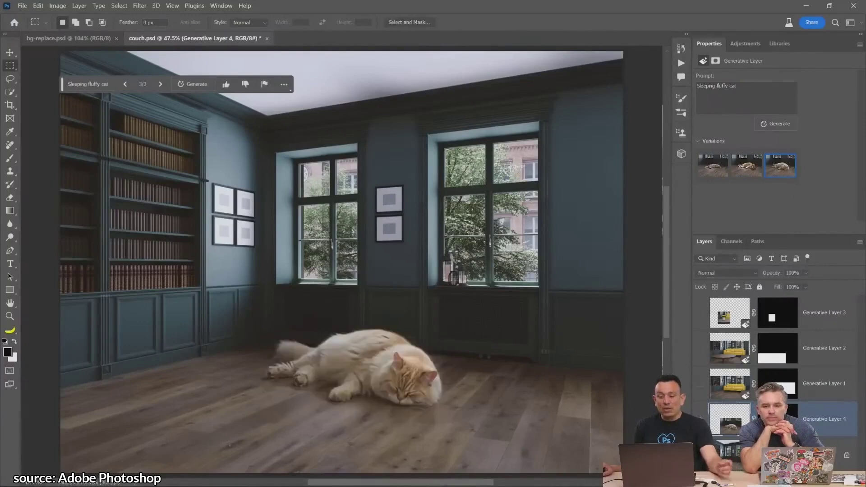
key("ctrl+shift+d")
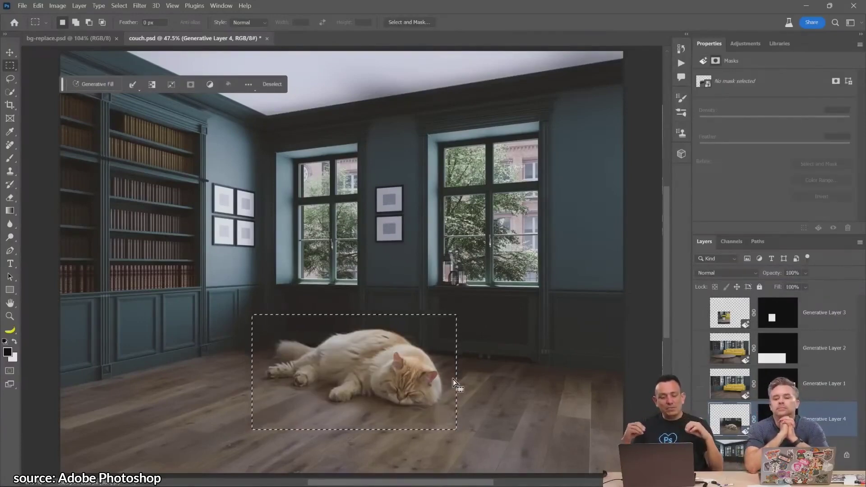
Step: Compare the floor with and without the cat, keep the cat, and deselect
key("Delete")
key("ctrl+z")
key("ctrl+shift+z")
key("ctrl+z")
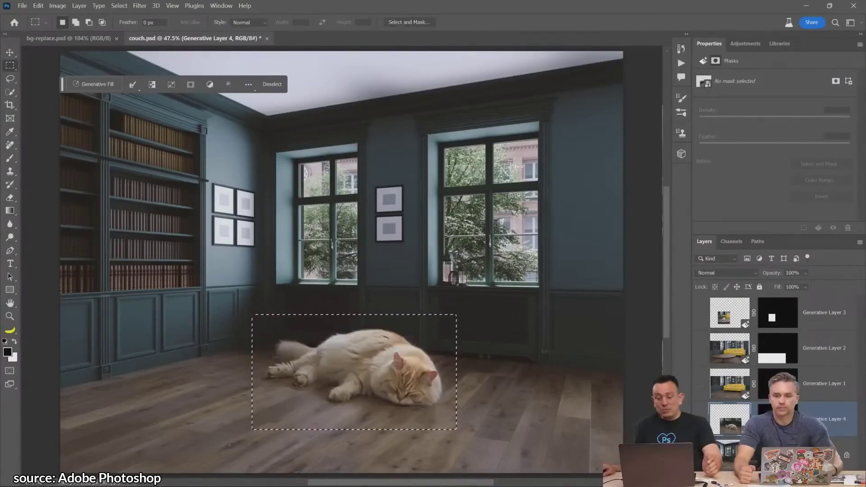
left_click(451, 360)
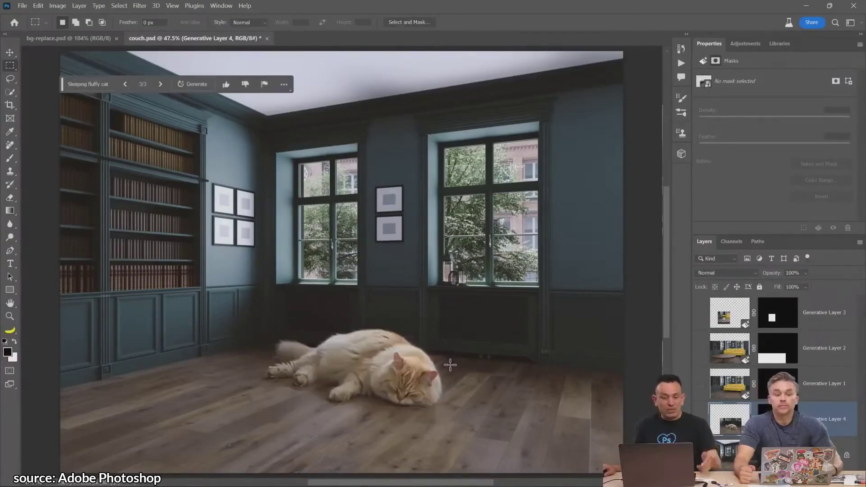
Step: Scale the cat down to about 58.5% and move it back toward the wall
key("ctrl+t")
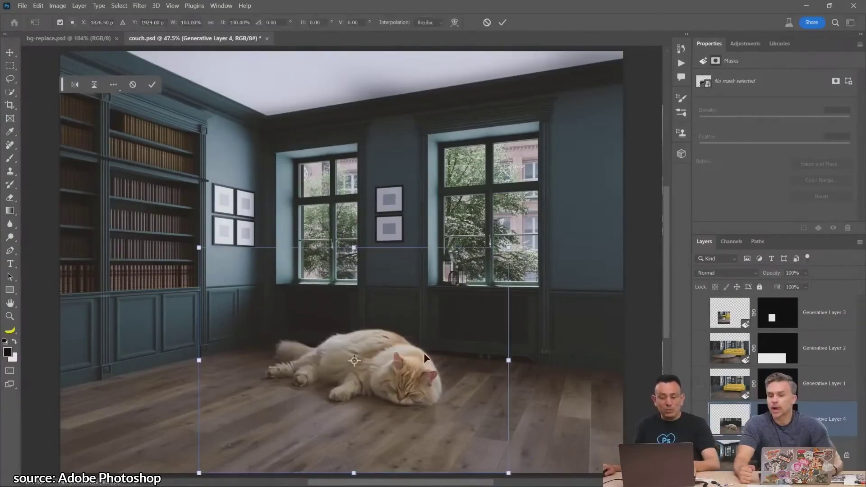
left_click_drag(510, 247, 449, 290)
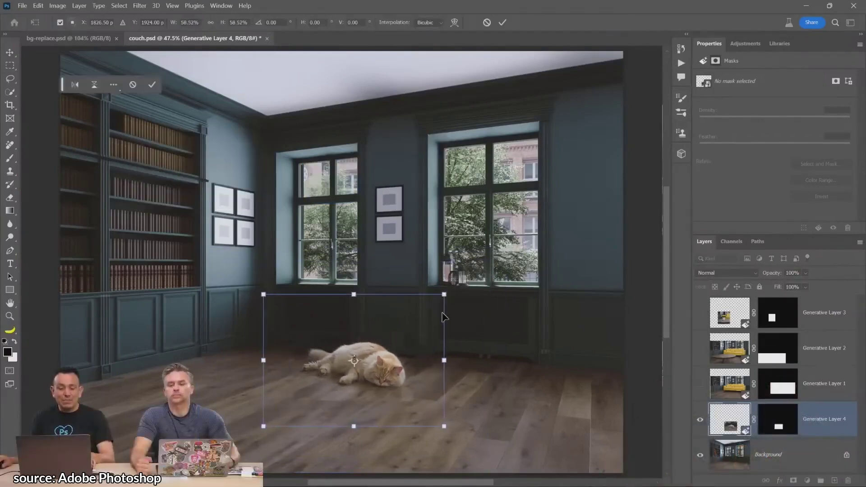
key("Return")
key("v")
left_click_drag(361, 375, 417, 362)
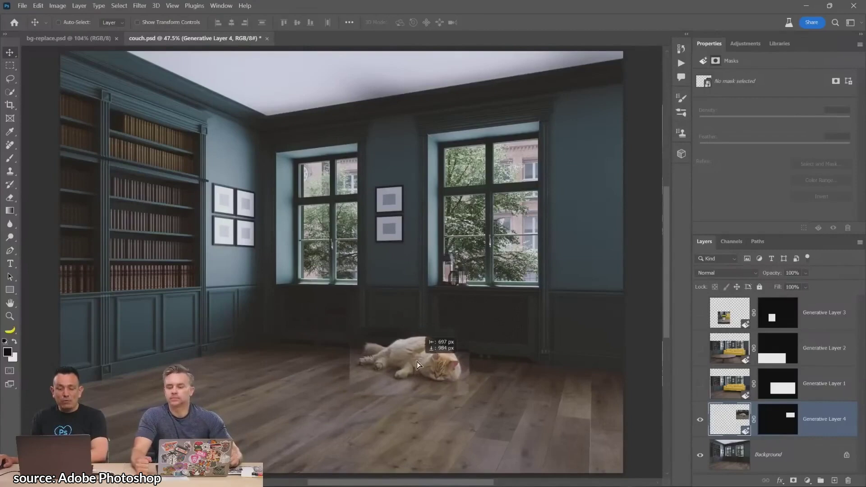
Step: Generate three more cat variations in Properties and switch to the white fluffy cat
left_click(734, 424)
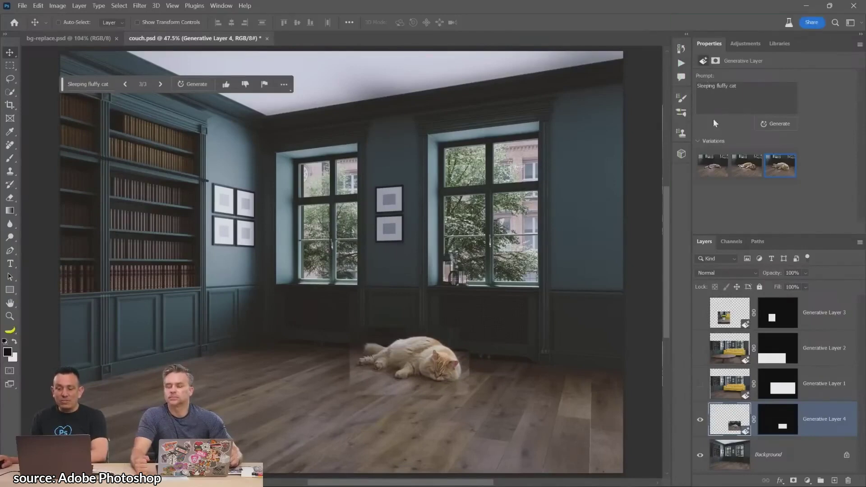
left_click(776, 124)
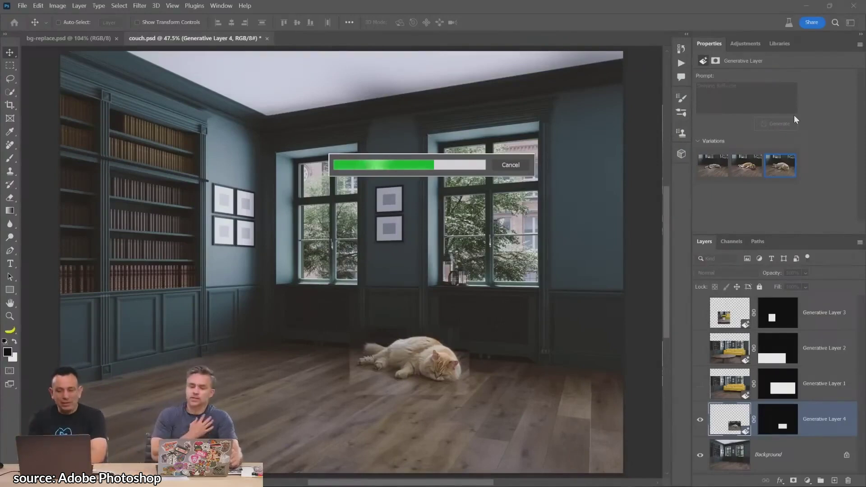
left_click(712, 205)
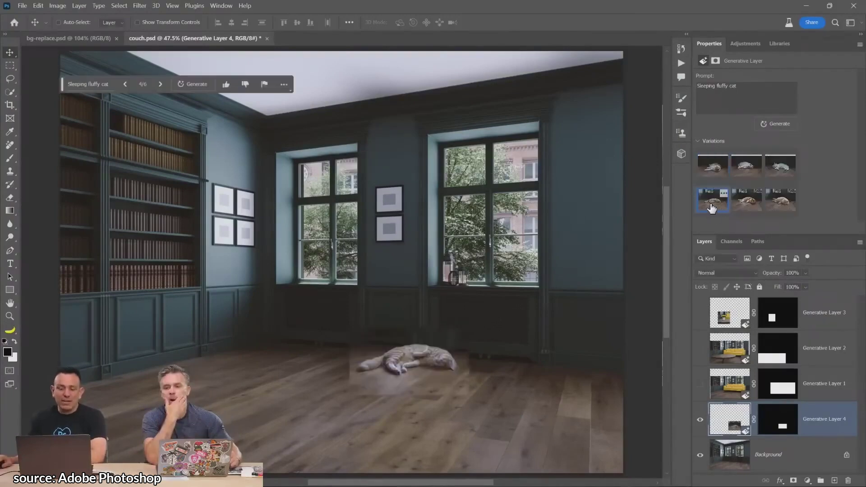
left_click(779, 168)
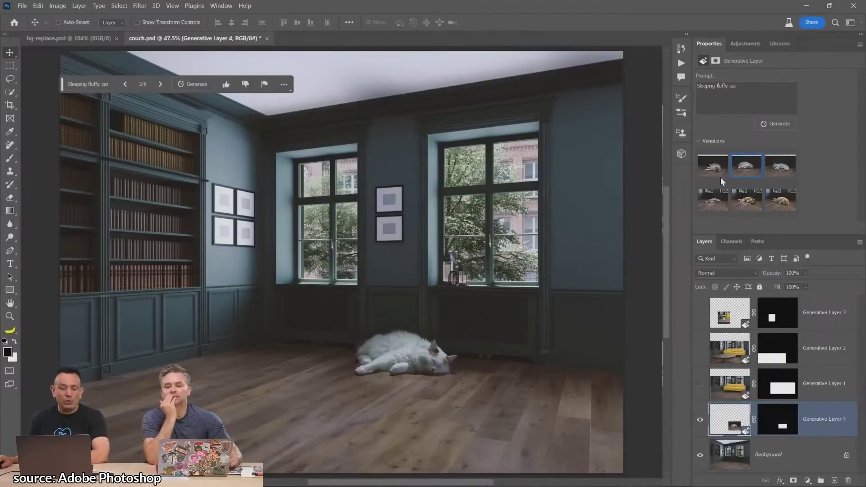
left_click(743, 168)
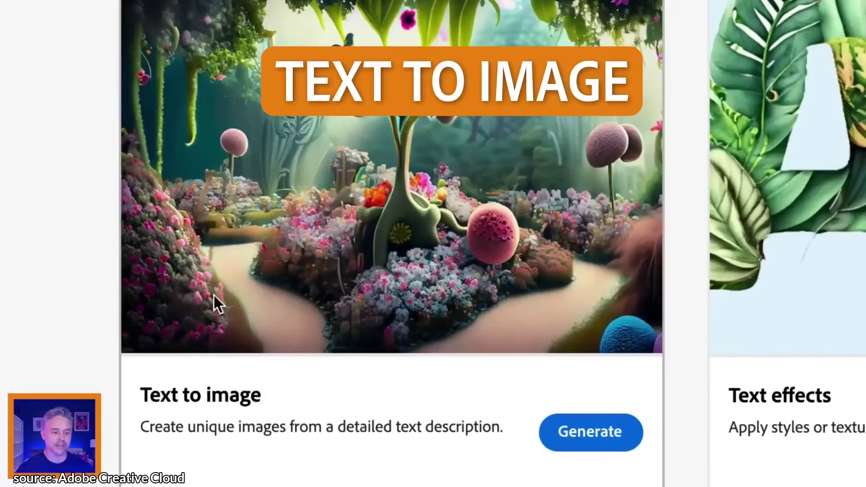
Step: Generate 'fairy house in the woods' in Firefly Text to image and apply the Steampunk style
left_click(217, 302)
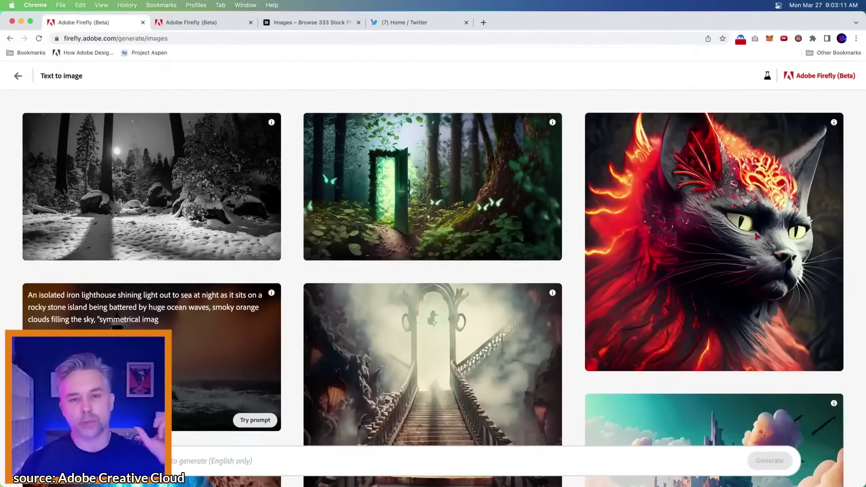
mouse_move(455, 236)
scroll(455, 236, "down", 10)
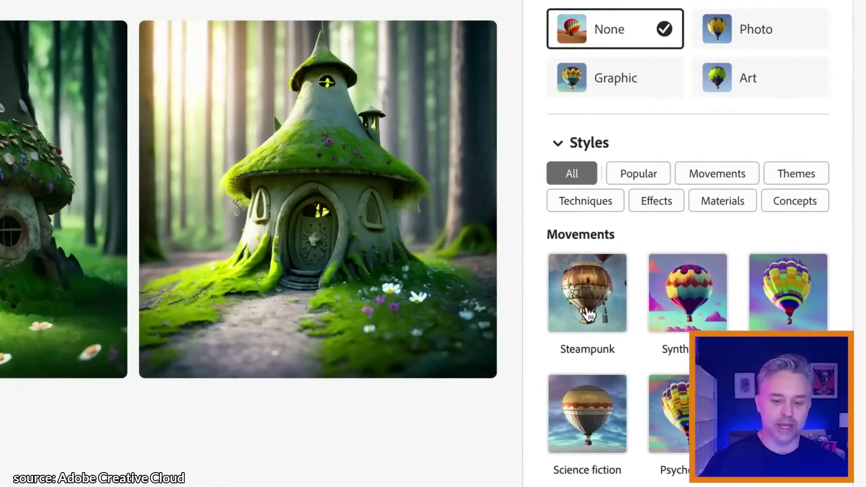
left_click(588, 311)
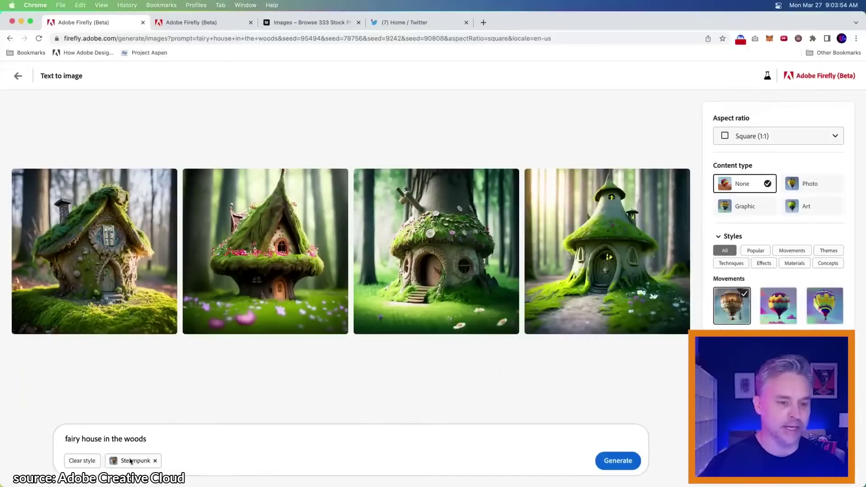
Step: Regenerate as 'fairy house inside a tree in the dark woods' and download the first result
left_click(611, 460)
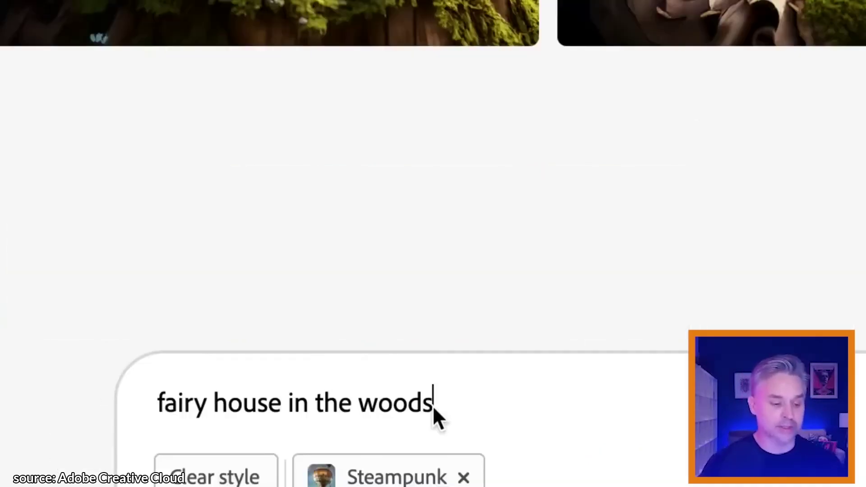
left_click(288, 403)
type("inside a tree in")
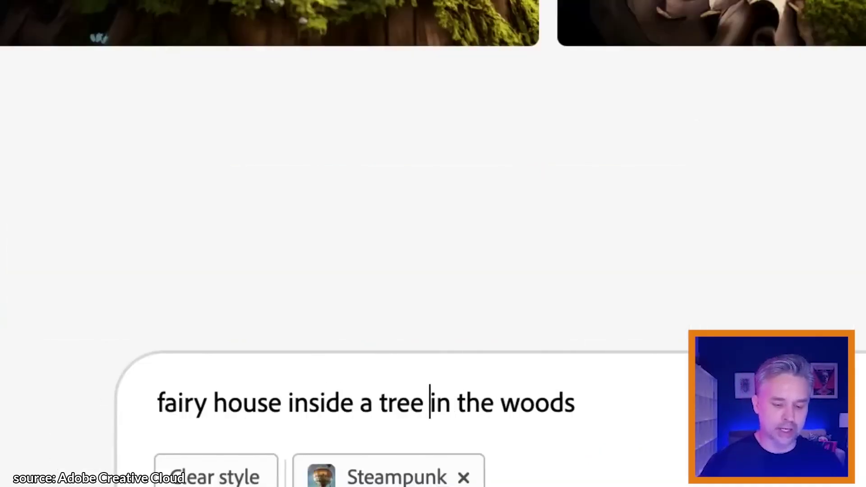
left_click(502, 403)
type("dark")
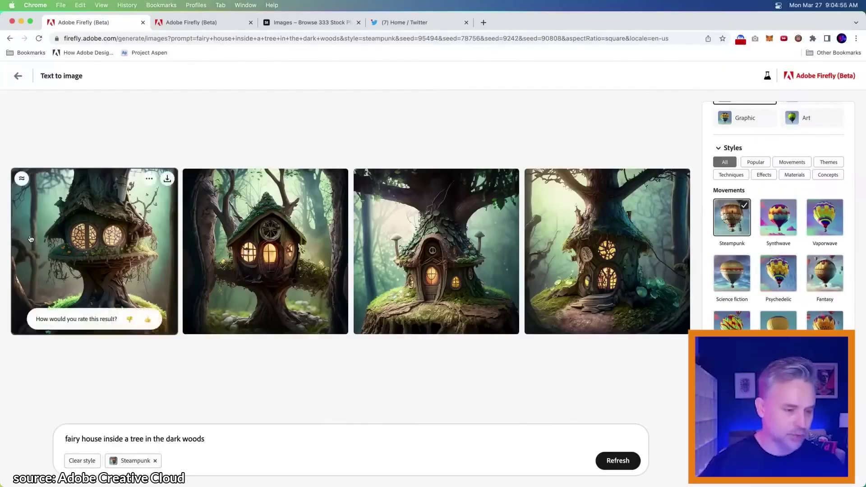
left_click(32, 239)
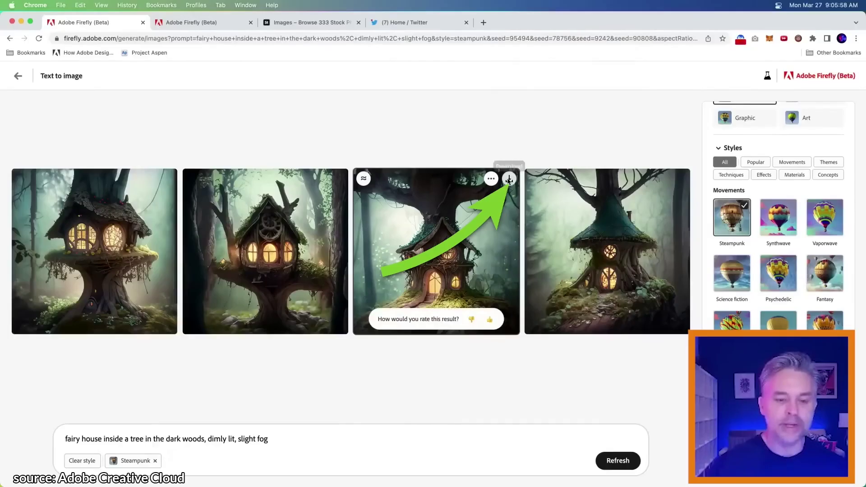
left_click(509, 178)
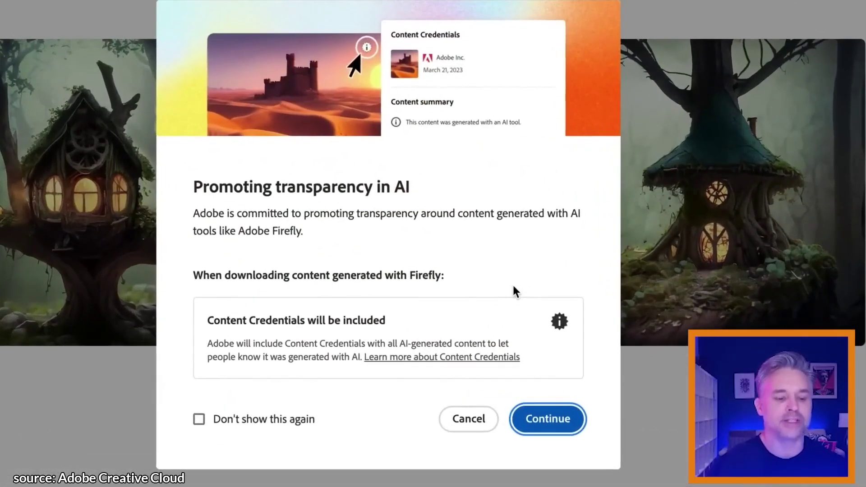
Step: Continue the download with Content Credentials, show the image in Finder, and open a new tab
left_click_drag(206, 325, 480, 328)
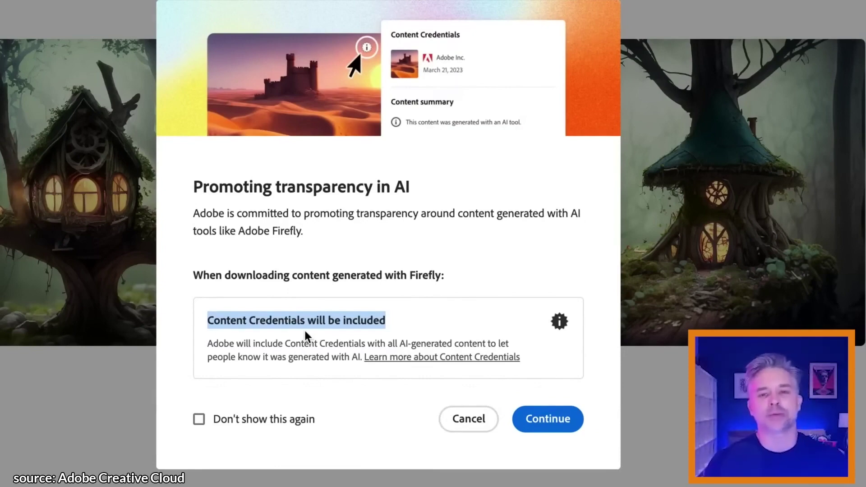
left_click(537, 421)
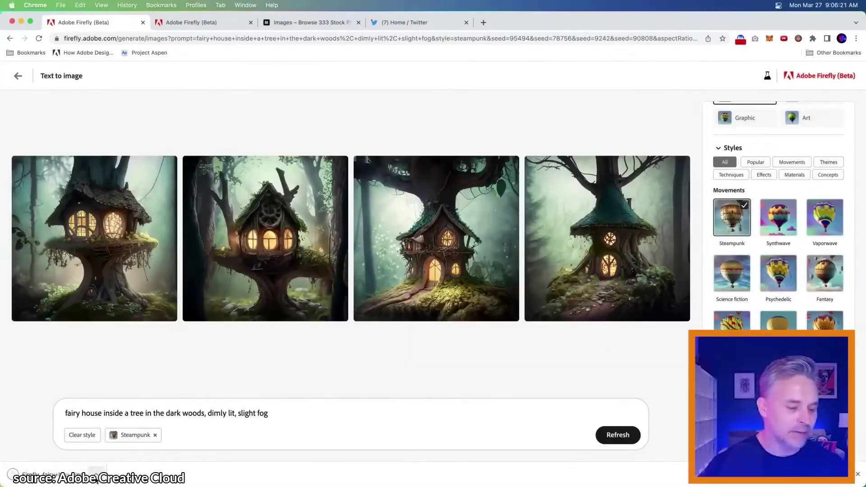
left_click(106, 474)
left_click(121, 463)
left_click(383, 120)
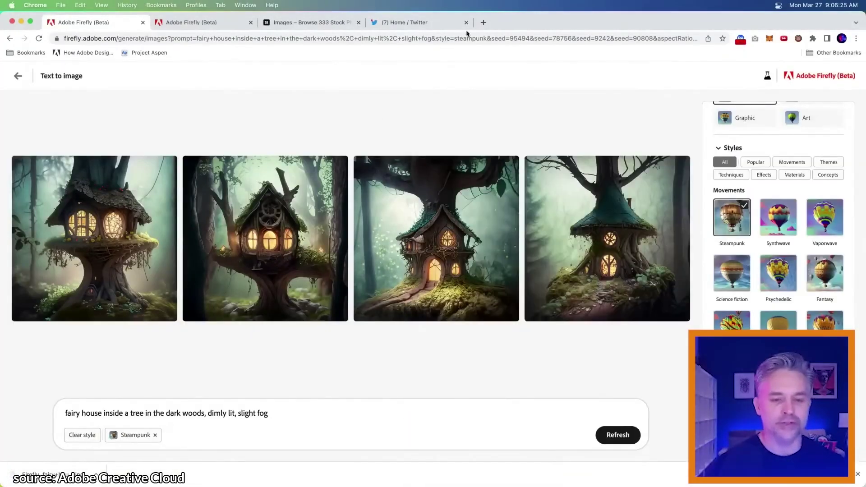
left_click(484, 23)
Step: Load the contentauthenticity.org Verify inspect page and drop the downloaded Firefly JPG onto it
type("contentauthenticity")
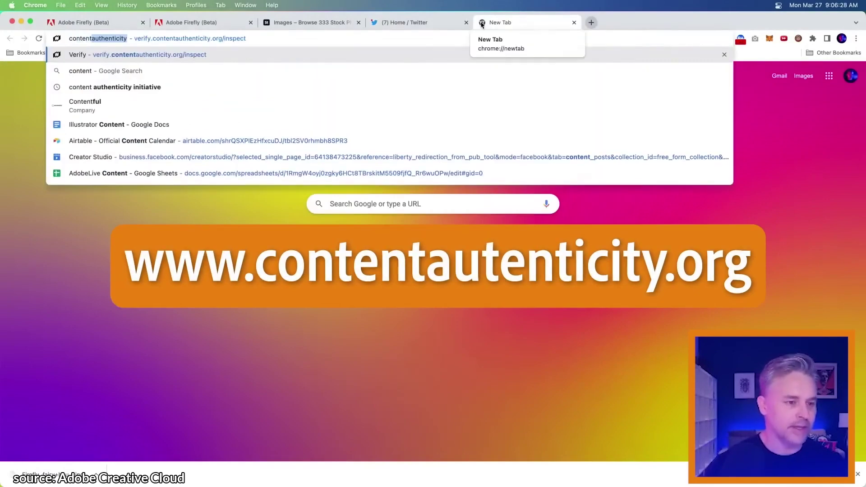
key("Return")
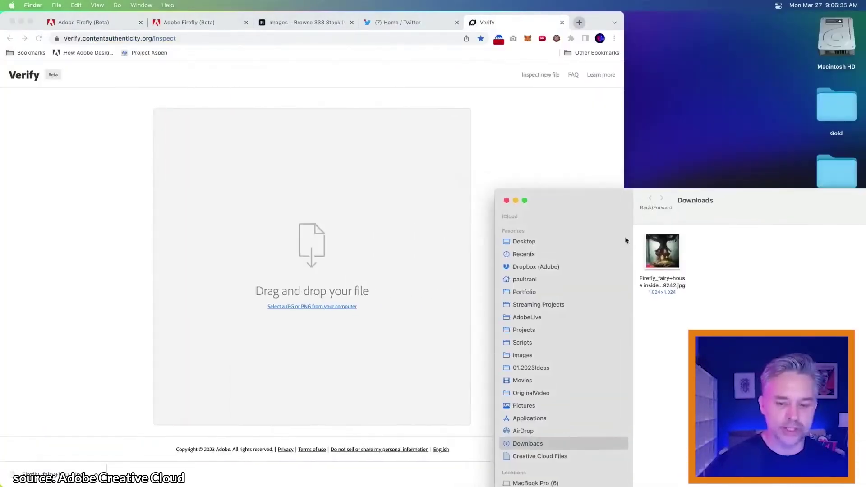
left_click_drag(662, 250, 187, 212)
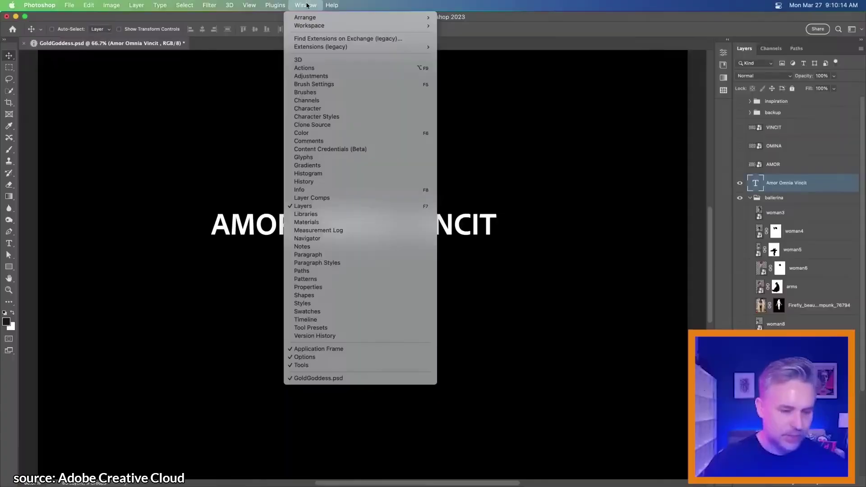
Step: Open the Content Credentials panel, expand Connected accounts, and place the Firefly gold rose image
left_click(335, 153)
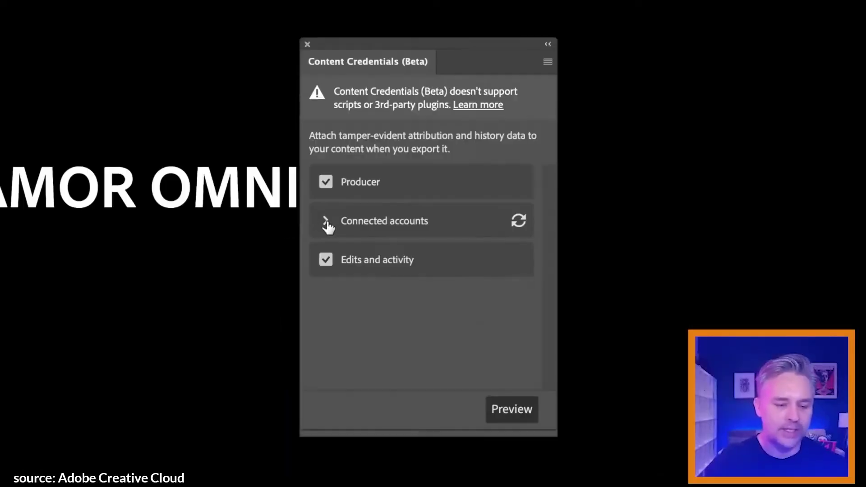
left_click(392, 242)
scroll(399, 287, "down", 2)
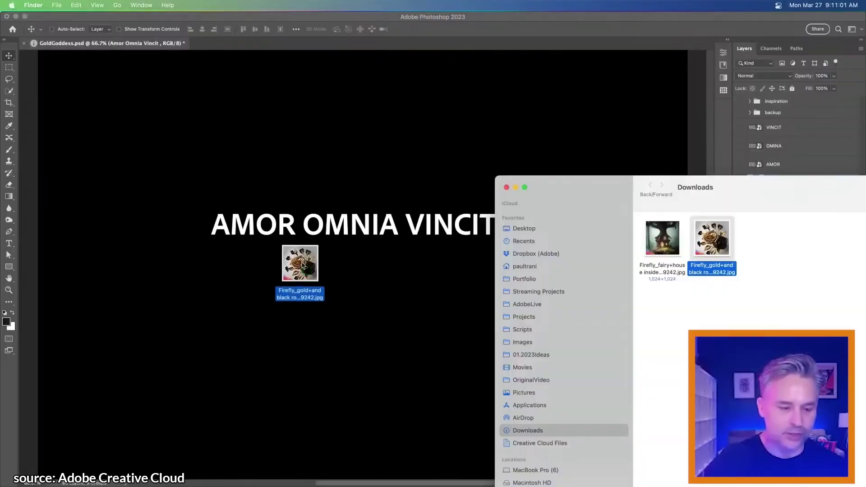
left_click_drag(300, 270, 304, 266)
key("Return")
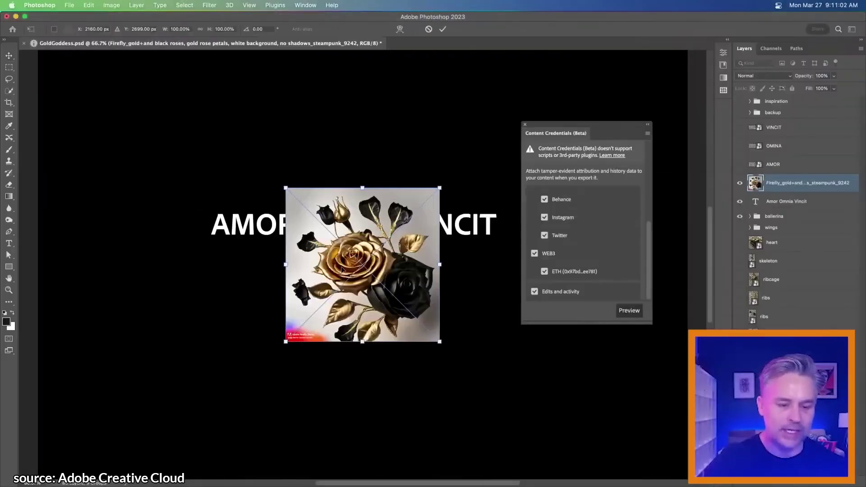
key("super+equal")
key("super+equal")
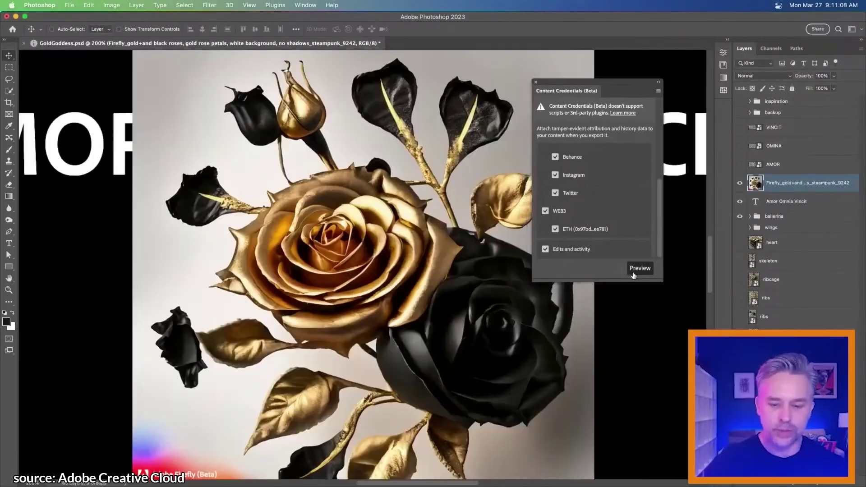
Step: Preview the attached Content Credentials, then generate a gold and black flower pattern in Firefly
left_click(638, 271)
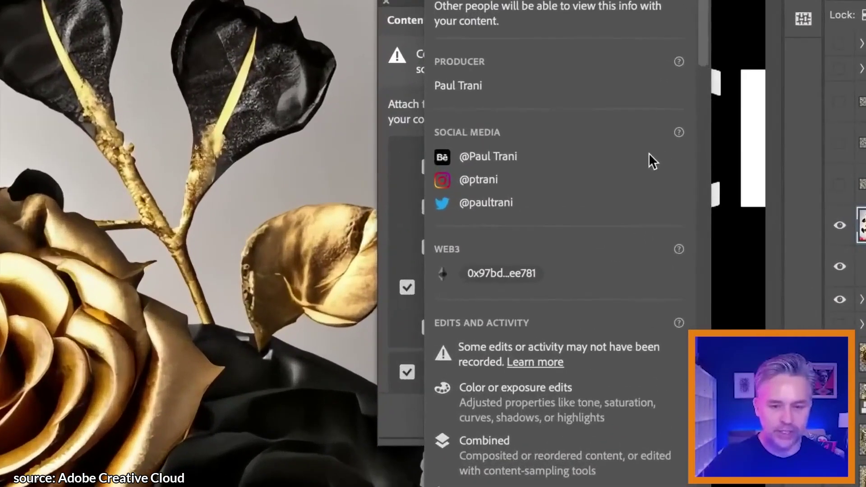
scroll(646, 171, "down", 10)
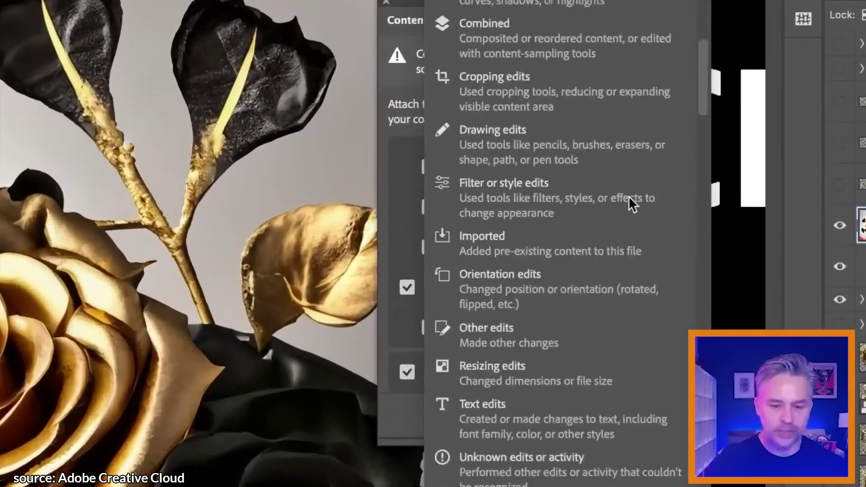
scroll(632, 208, "down", 10)
mouse_move(474, 415)
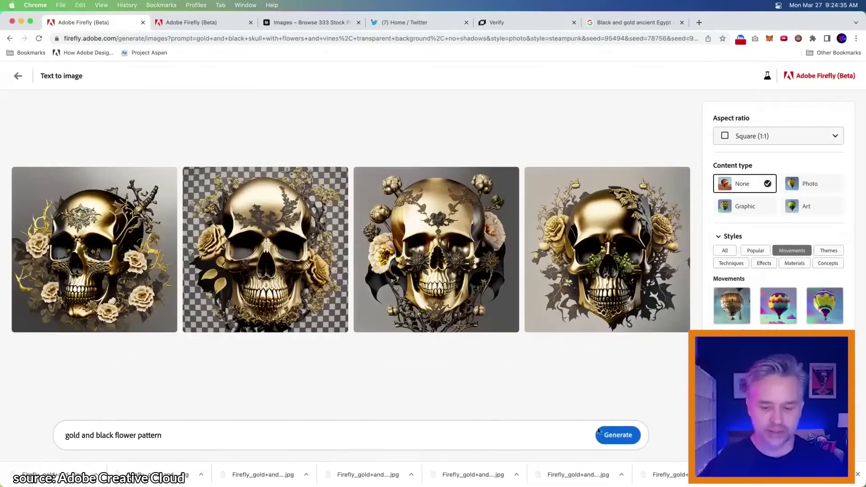
left_click(606, 435)
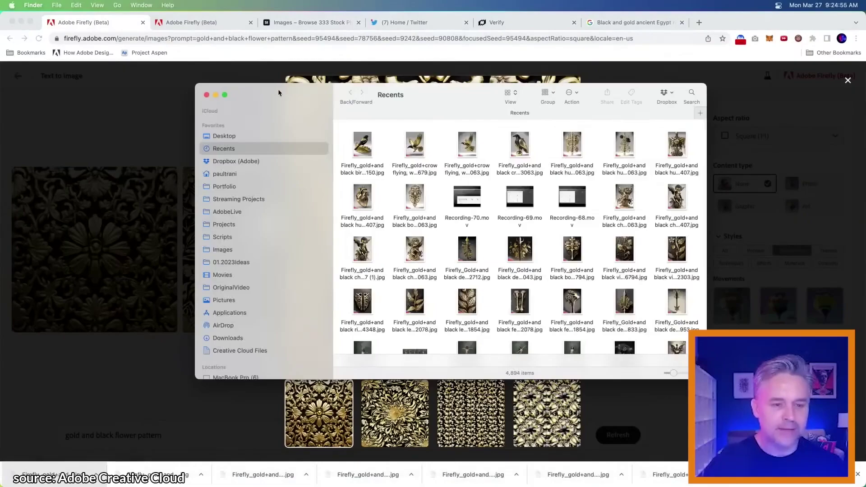
left_click_drag(288, 94, 454, 97)
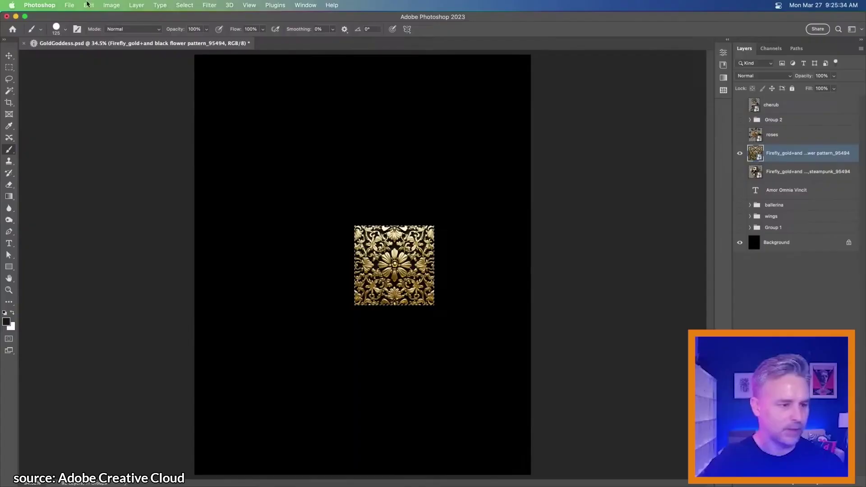
Step: Define the gold square as a new pattern
left_click(89, 5)
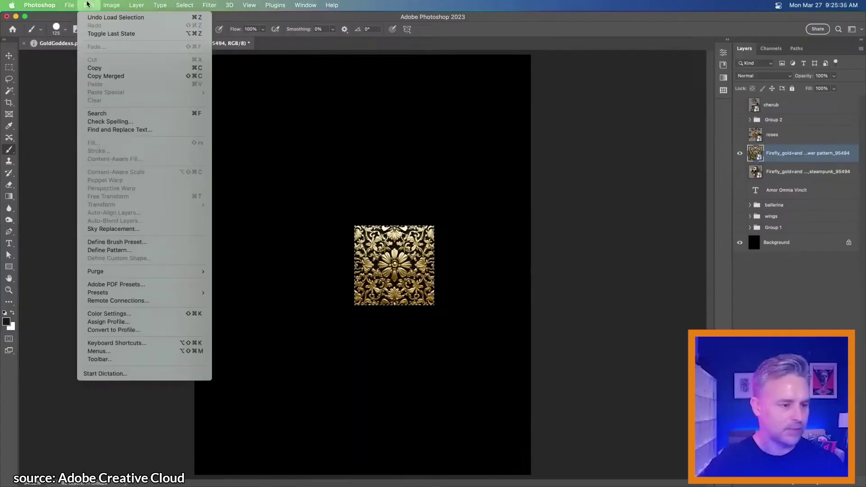
left_click(106, 250)
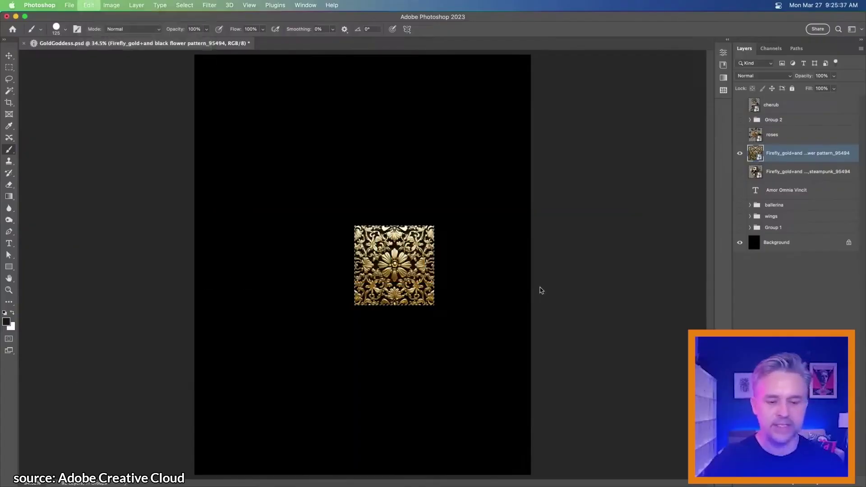
left_click(531, 240)
Step: Hide the gold pattern layer and fill a new layer above the Background with the new gold pattern
left_click(740, 153)
left_click(781, 242)
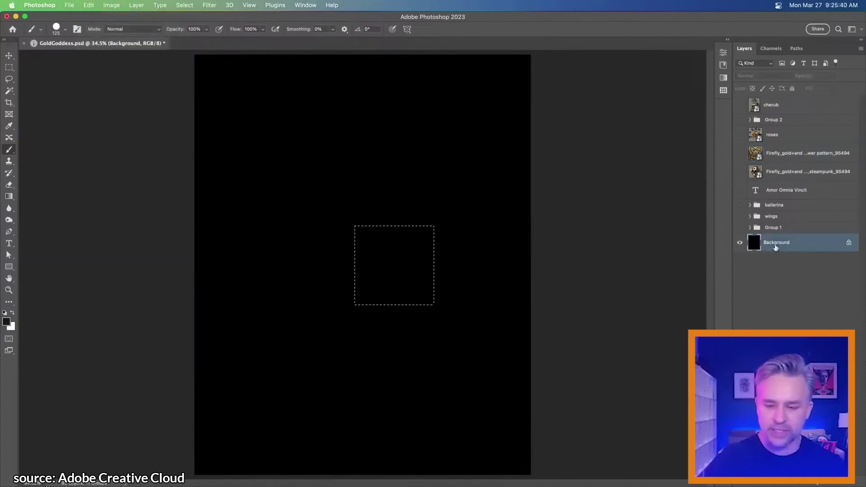
key("super+shift+alt+n")
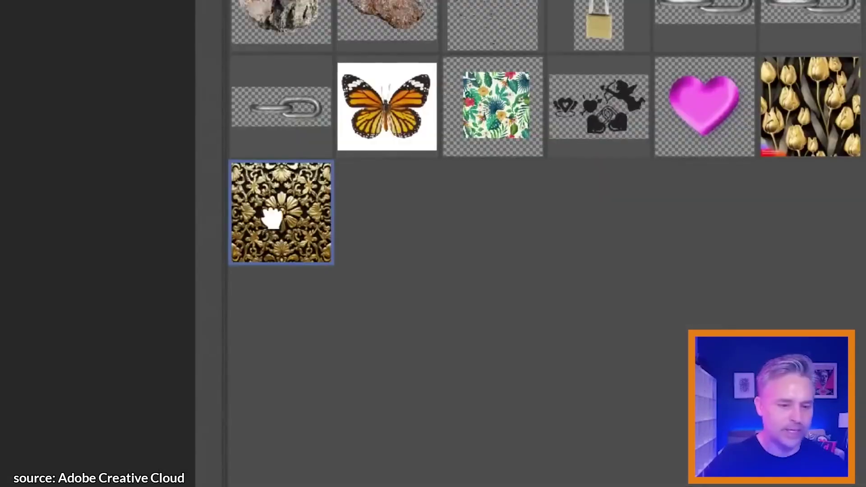
left_click(555, 343)
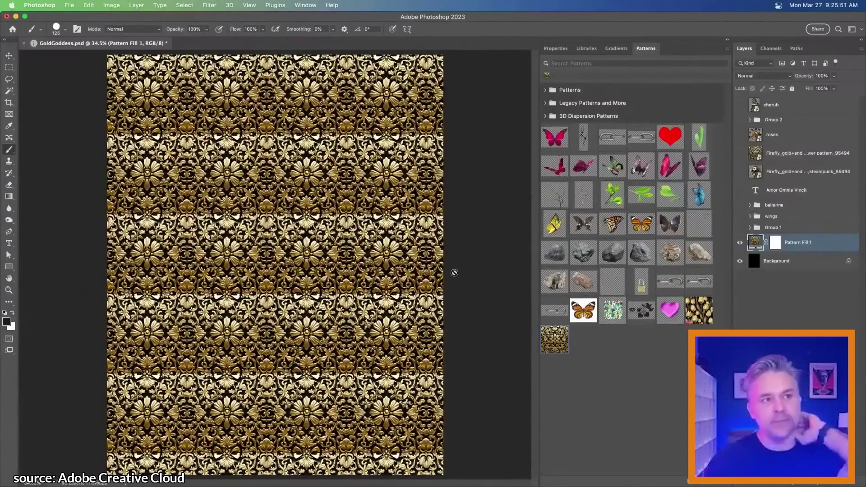
Step: Inspect the pattern seams, then swap the fill to the ornate gold pattern with the whole document in view
key("super+equal")
key("super+equal")
key("super+equal")
key("super+equal")
key("super+equal")
key("super+equal")
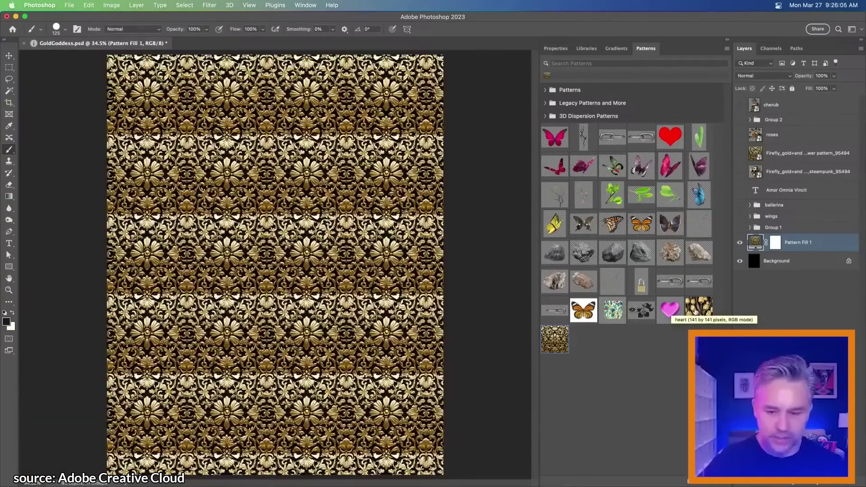
left_click(699, 310)
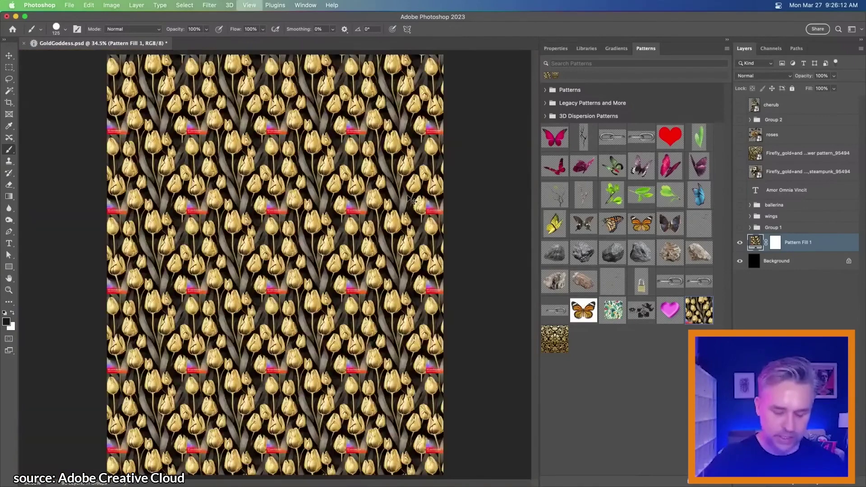
key("super+0")
double_click(757, 242)
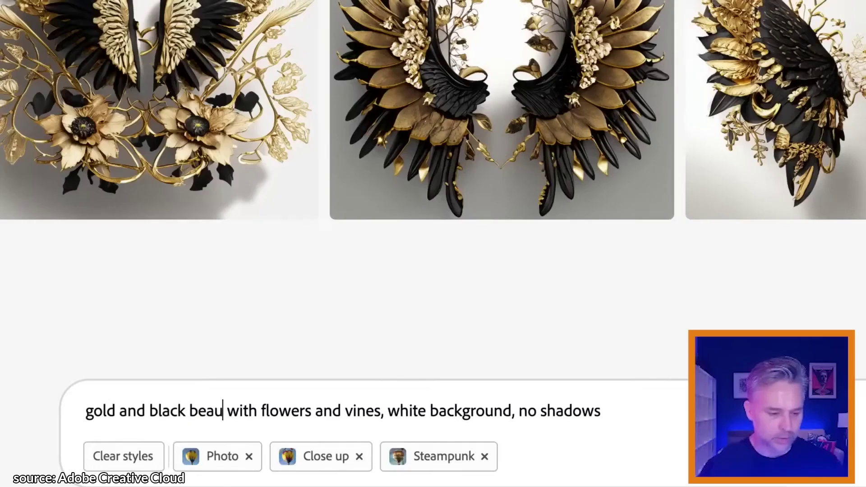
type("tiful woman with flowers and vines, white back")
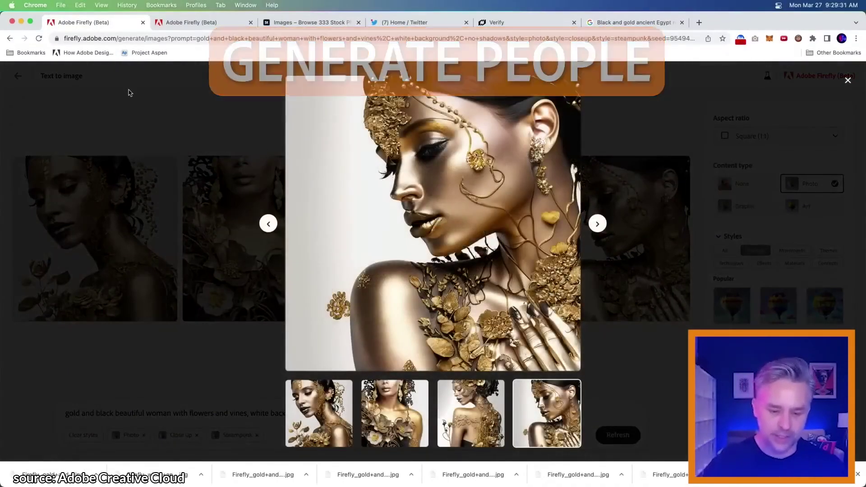
Step: Enlarge the fourth winged-woman result and download it
key("Escape")
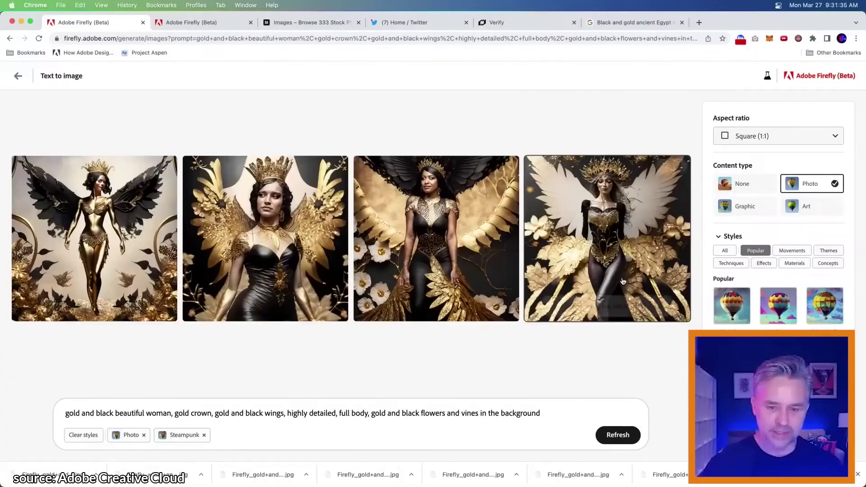
left_click(607, 239)
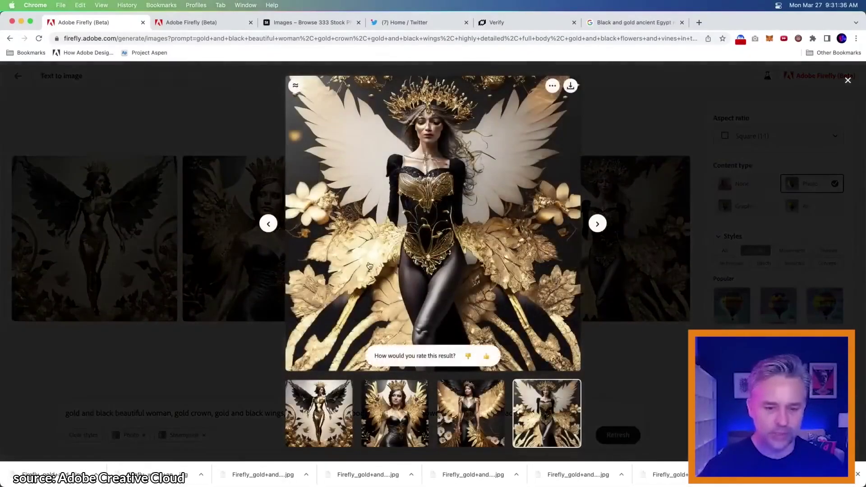
left_click(571, 86)
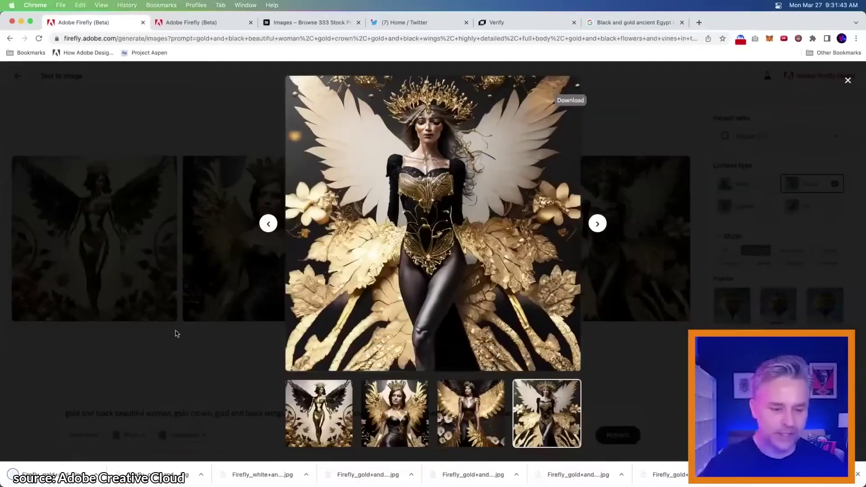
left_click(175, 334)
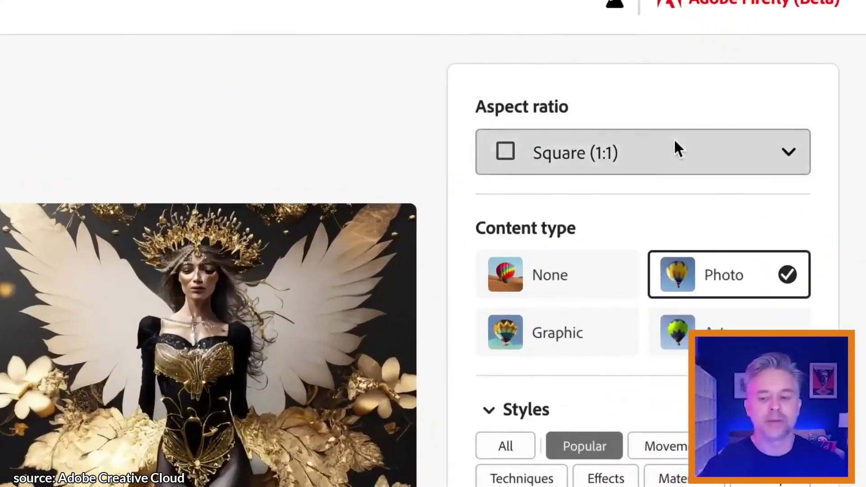
Step: Switch the aspect ratio to Widescreen (16:9) and show the downloaded file's options
left_click(676, 144)
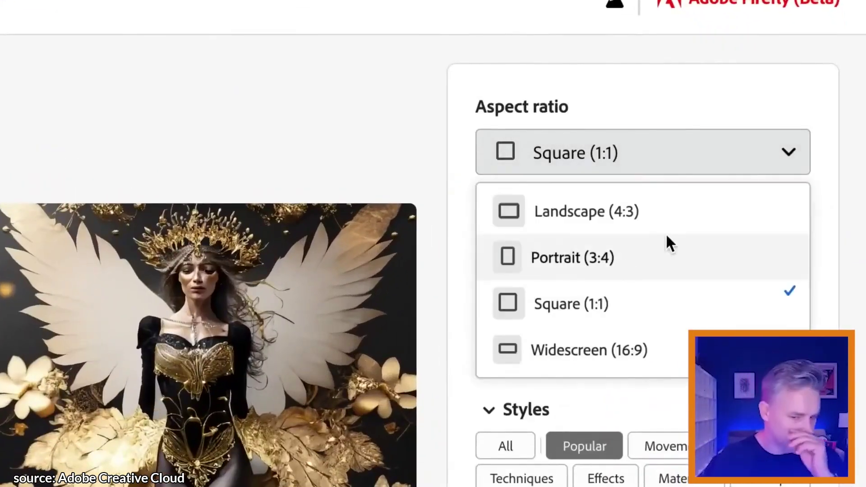
left_click(569, 352)
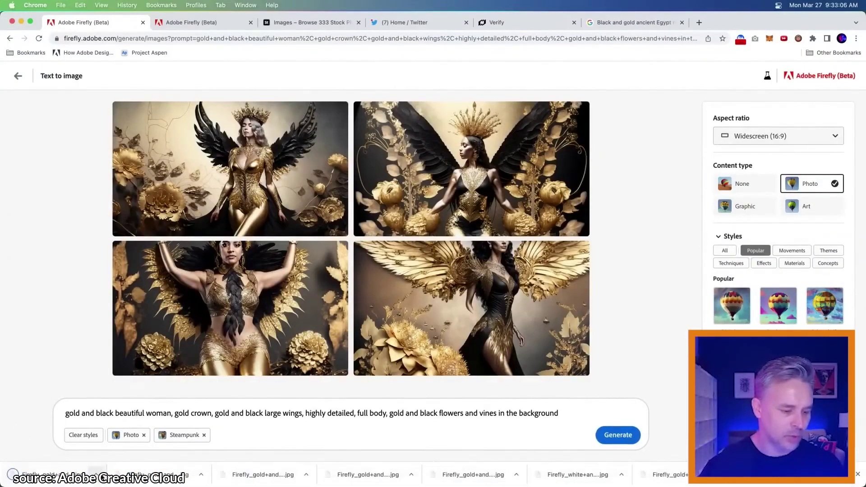
left_click(96, 473)
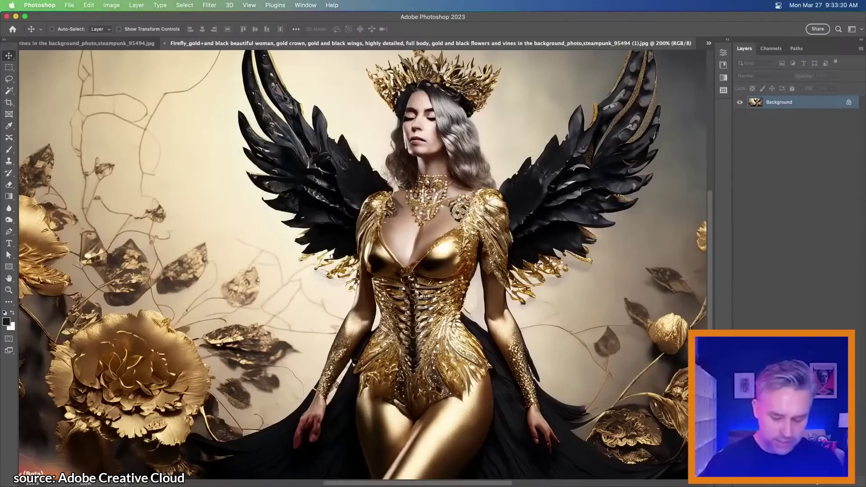
Step: Zoom out on the widescreen winged-woman image, then switch to the other open gold-winged image
key("super+minus")
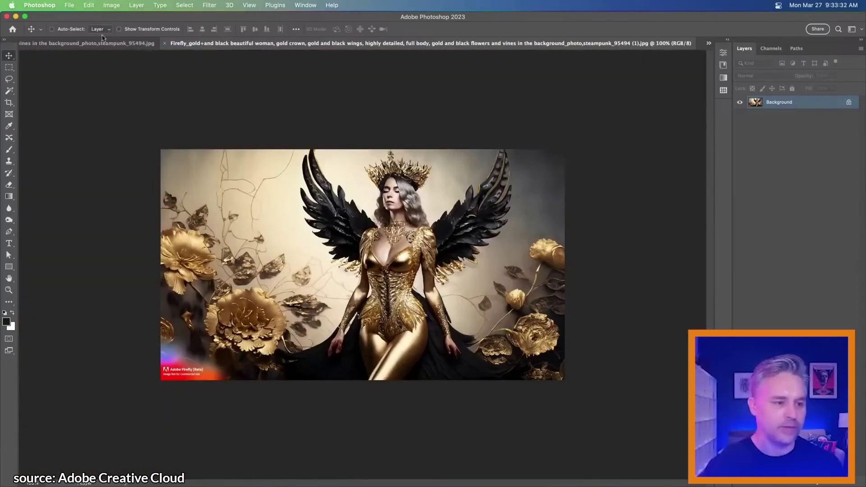
left_click(86, 43)
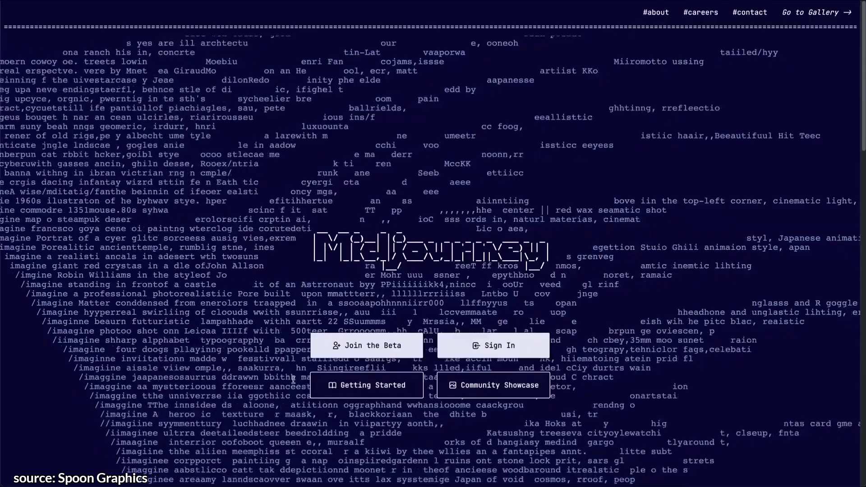
Step: Open the Midjourney server and go to the newbies-119 channel
left_click(366, 347)
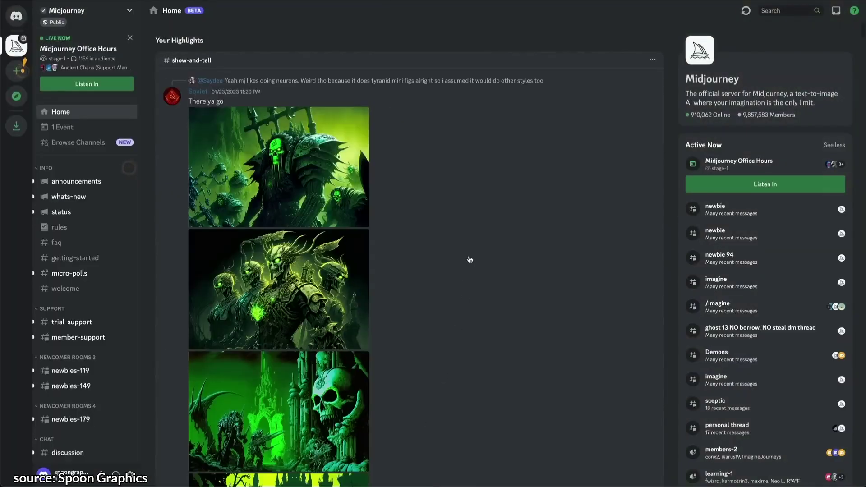
scroll(470, 259, "down", 20)
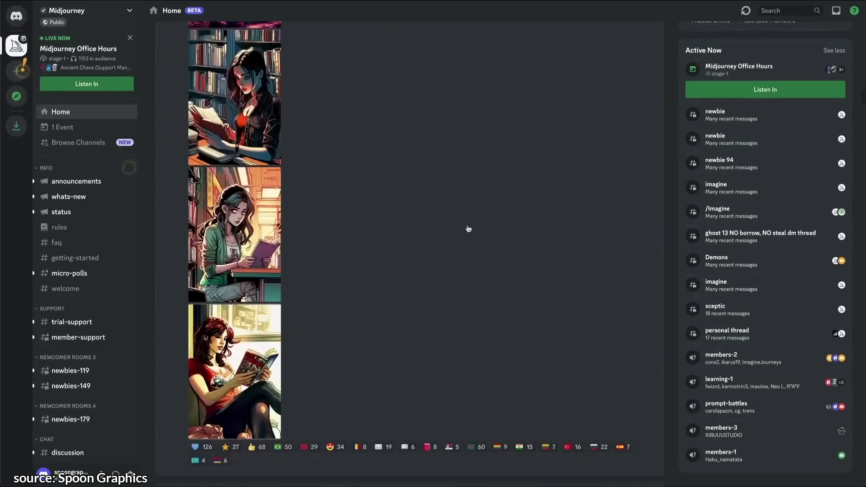
scroll(469, 229, "down", 8)
scroll(469, 229, "down", 16)
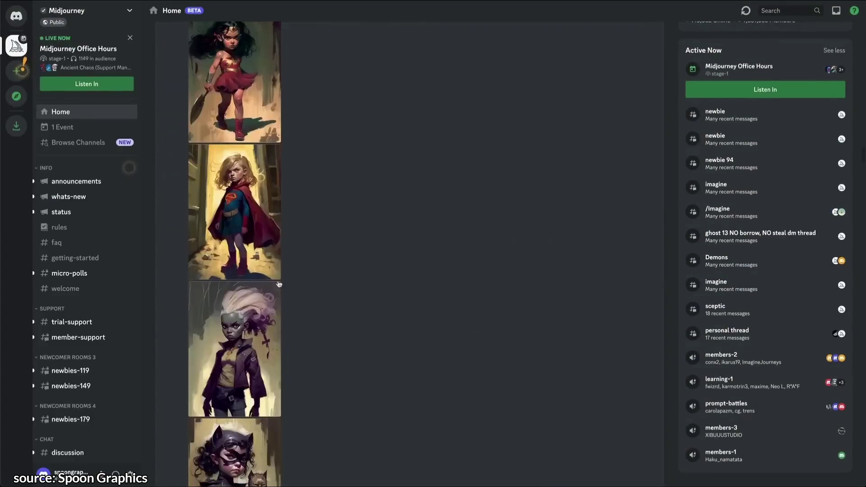
left_click(81, 370)
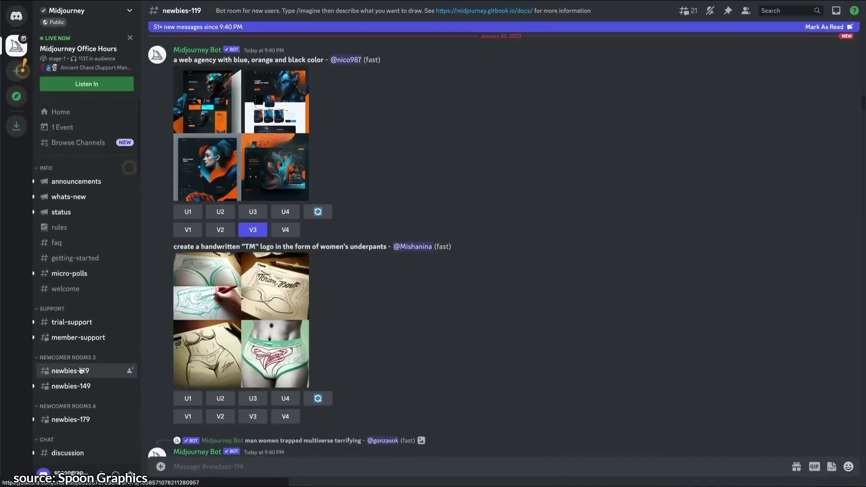
scroll(425, 333, "down", 15)
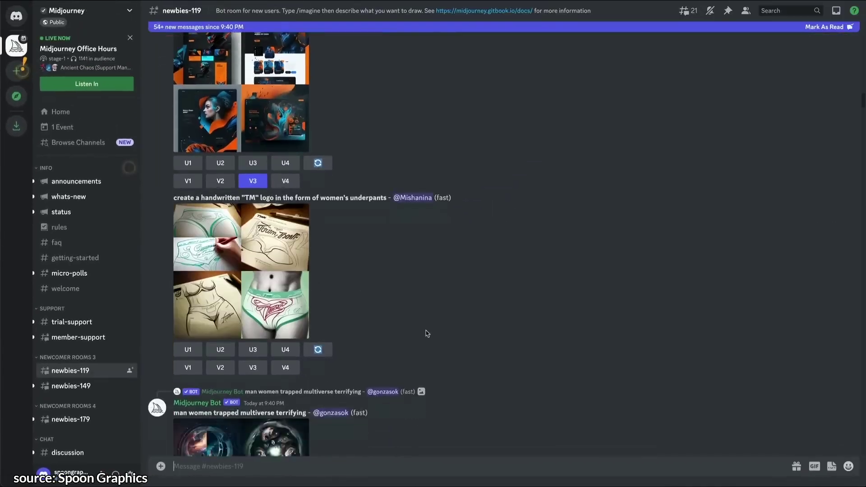
scroll(429, 318, "down", 15)
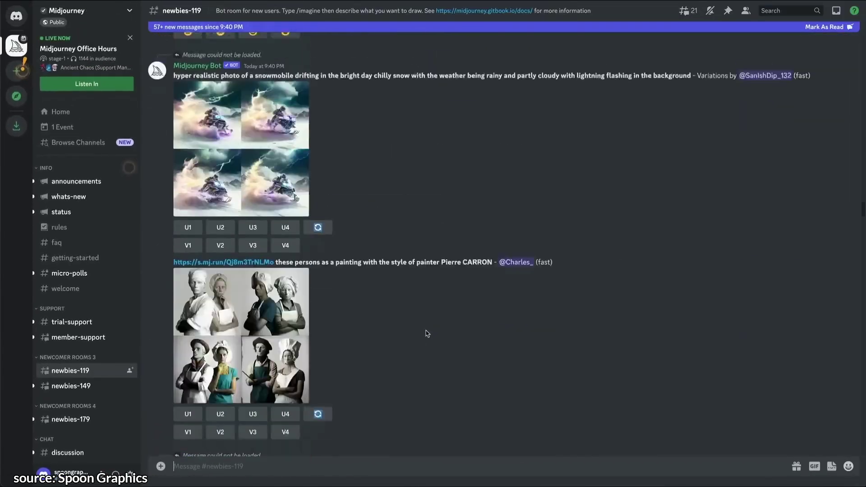
scroll(428, 303, "down", 5)
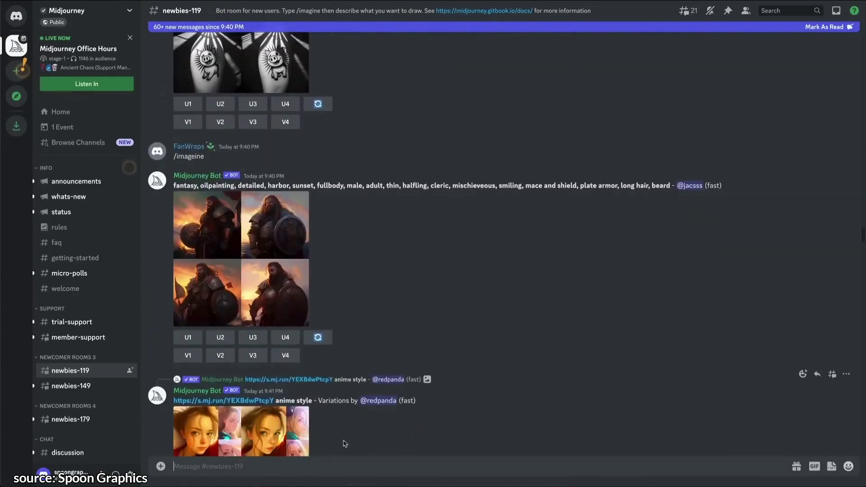
Step: Send an /imagine prompt for 'cute panda wearing baseball cap'
type("/imag")
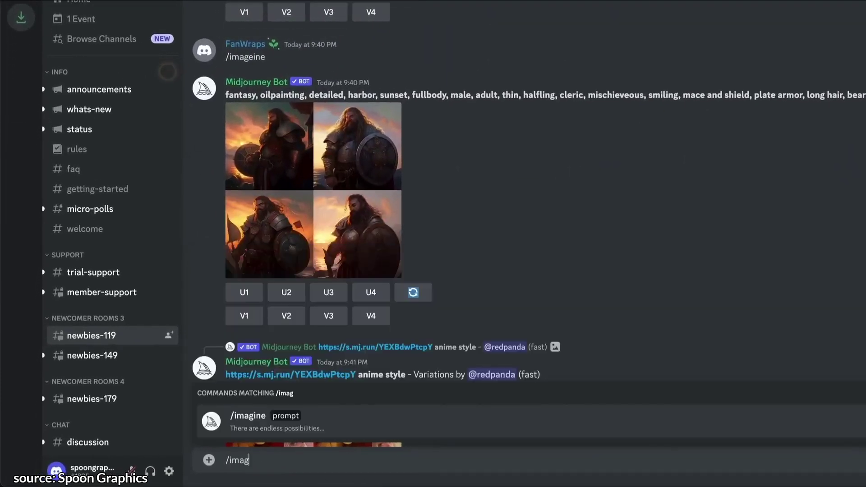
type("ine")
key("Tab")
type("cute panda wearing baseball cao")
key("Return")
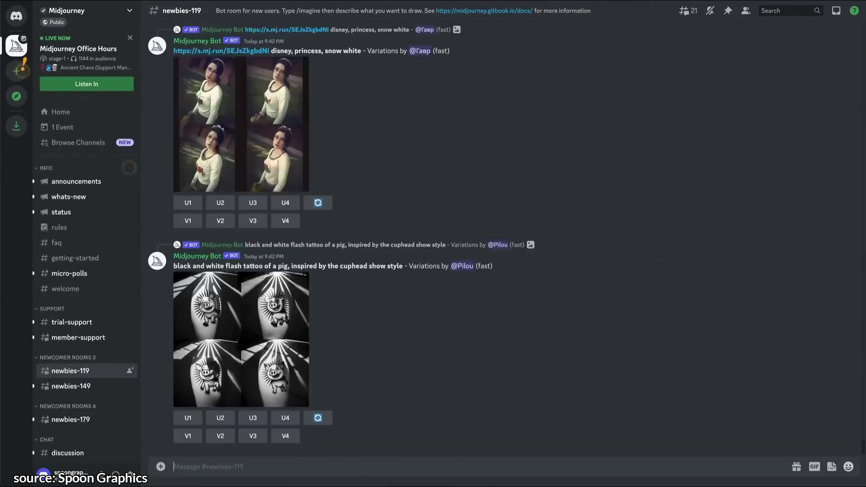
Step: Find the panda result through the Inbox mention and enlarge the four-panda image grid
scroll(474, 383, "up", 10)
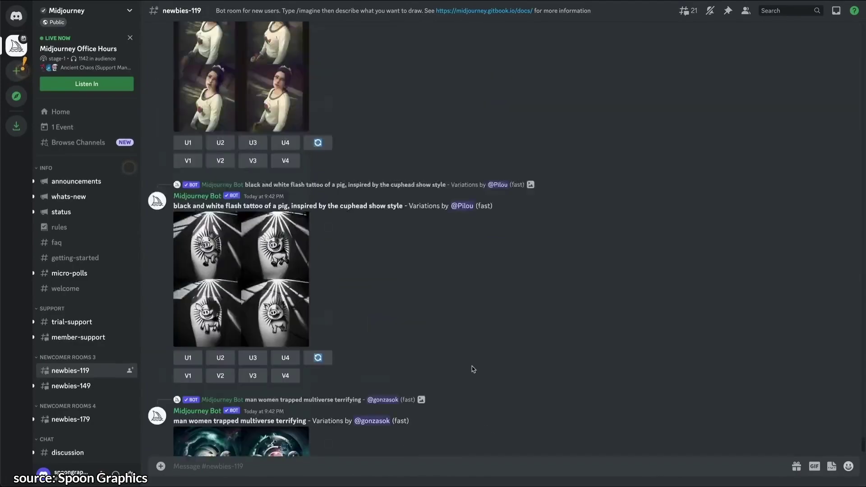
scroll(473, 368, "down", 10)
scroll(472, 367, "up", 8)
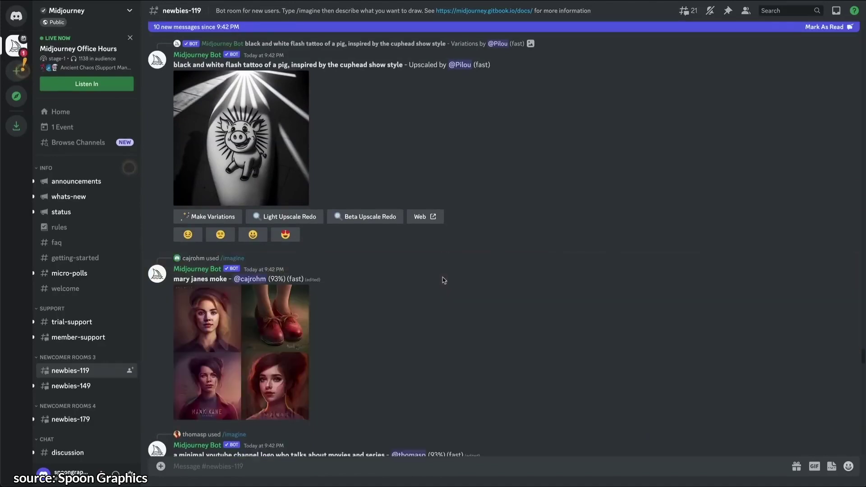
scroll(335, 290, "up", 10)
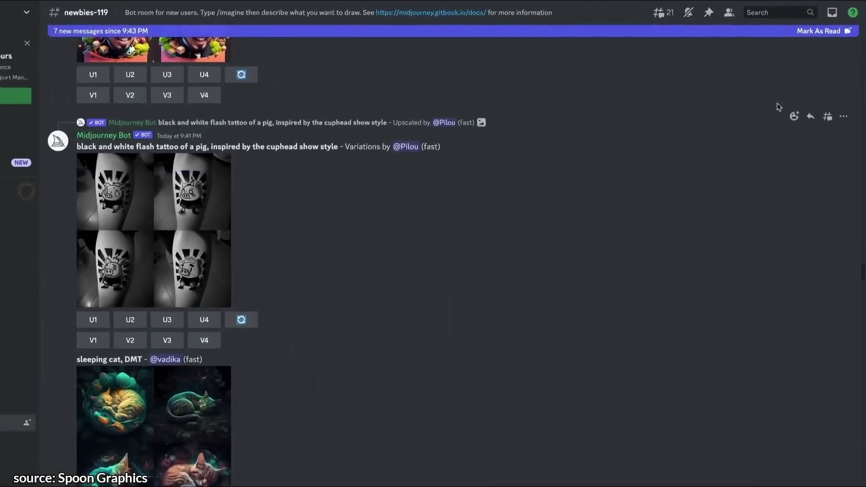
left_click(832, 13)
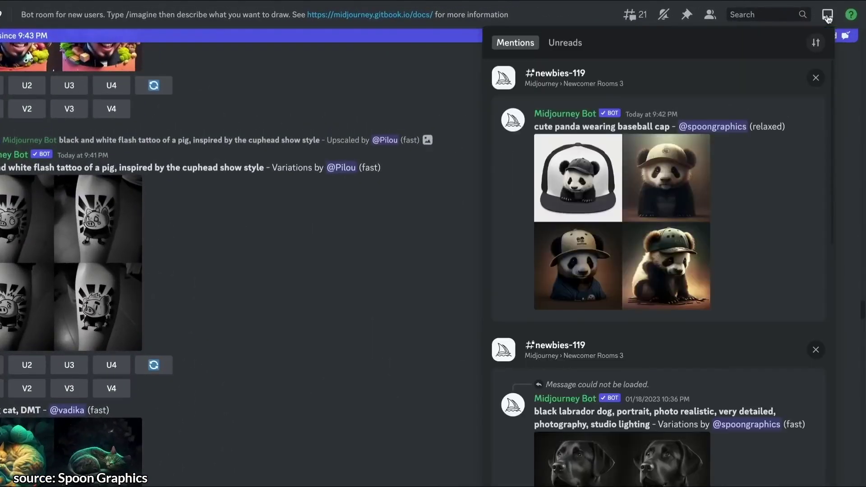
left_click(799, 117)
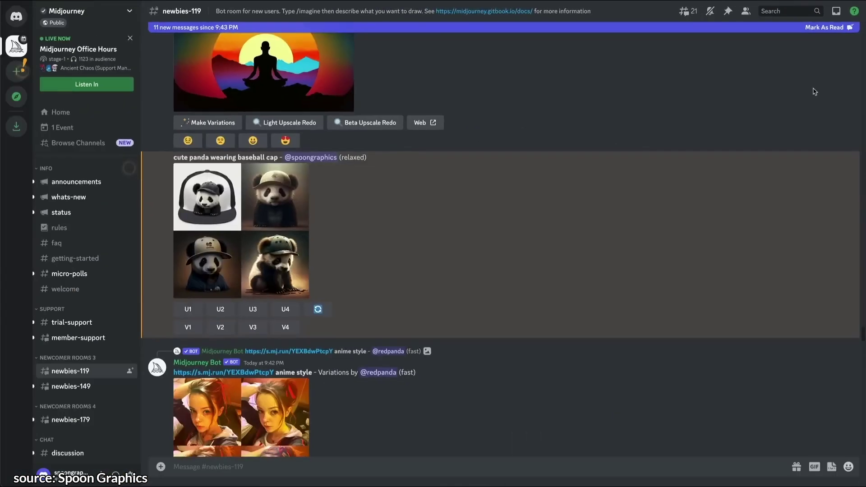
left_click(268, 213)
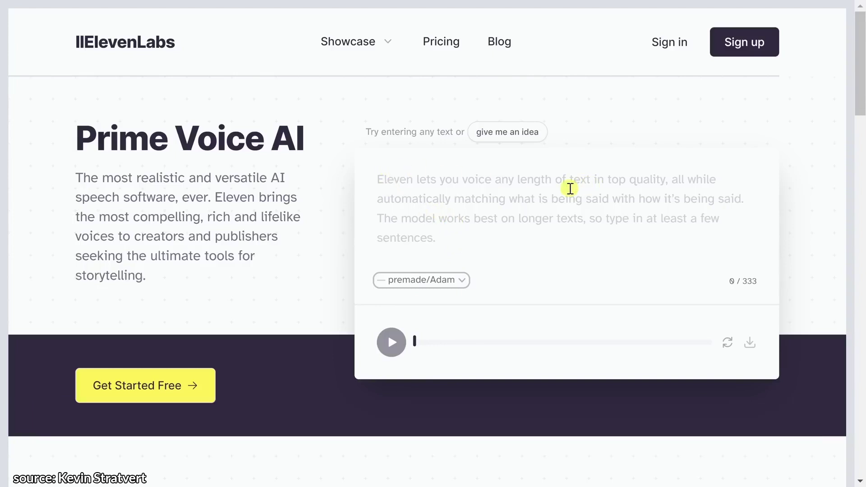
Step: Open the premade voice list and point out the empty text box's 0 / 5000 character limit
left_click(453, 281)
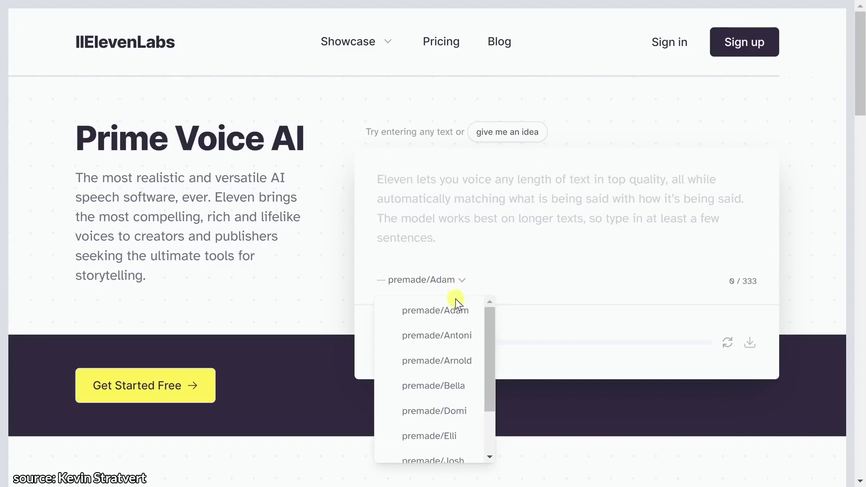
scroll(451, 321, "down", 2)
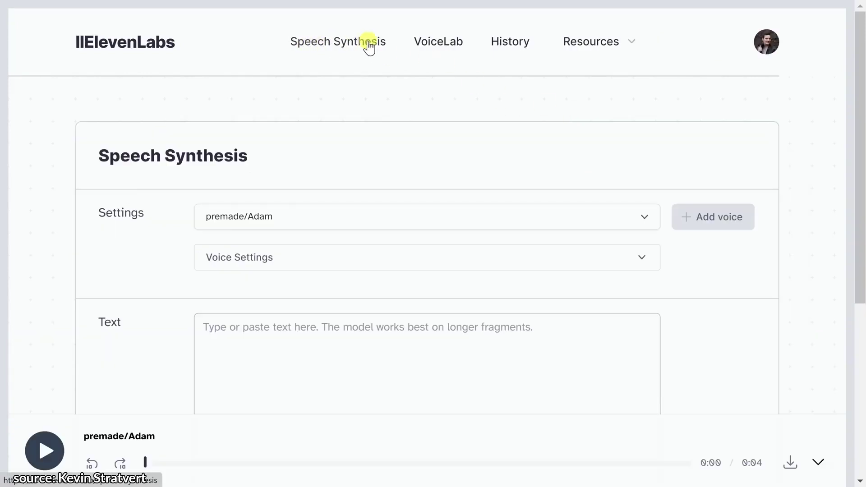
scroll(370, 61, "down", 3)
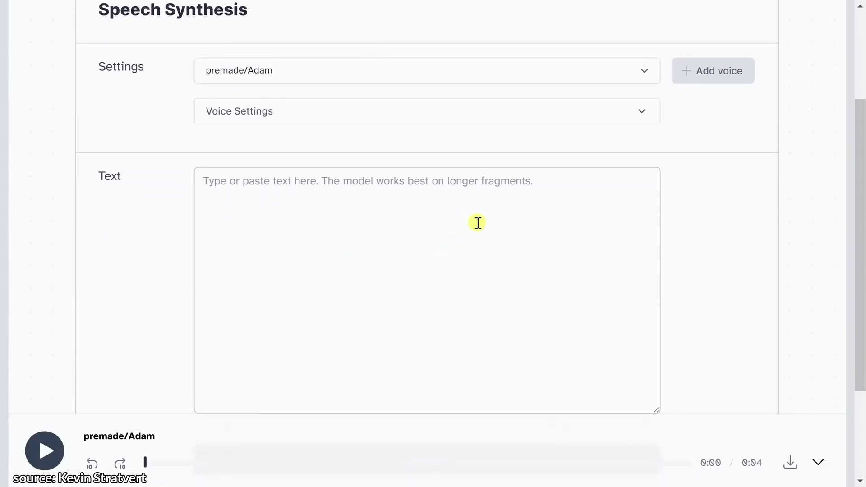
scroll(423, 201, "down", 3)
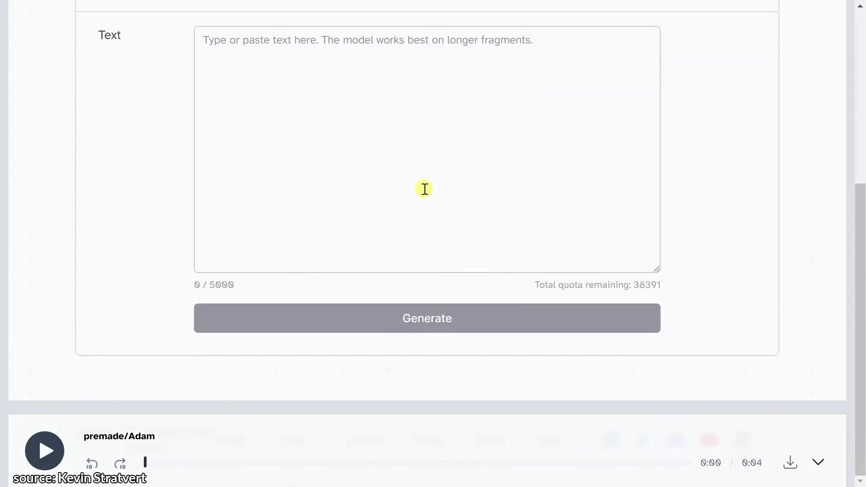
left_click_drag(192, 289, 253, 291)
scroll(256, 281, "up", 6)
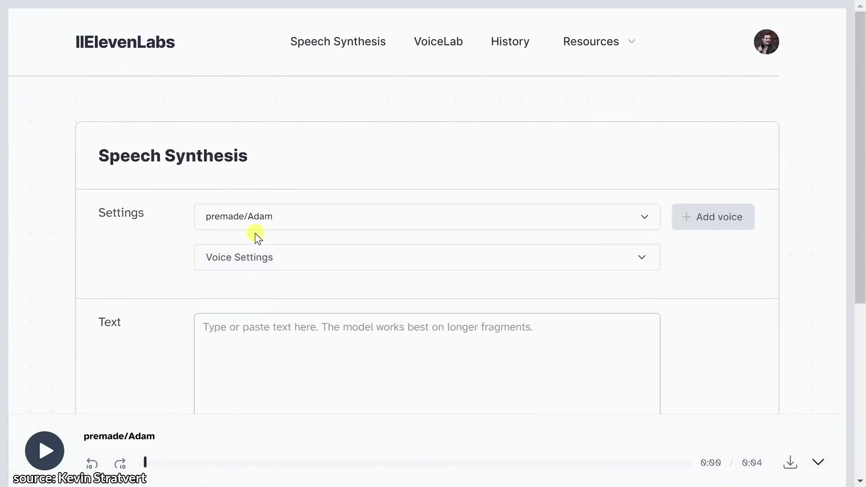
Step: Preview the premade/Arnold voice without switching, then expand the Stability and Clarity + Similarity Enhancement settings
left_click(322, 220)
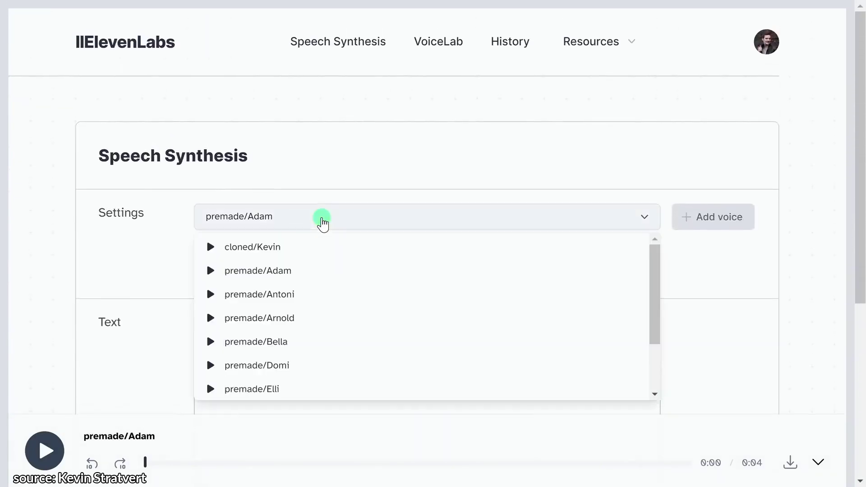
scroll(323, 225, "down", 1)
scroll(323, 230, "up", 1)
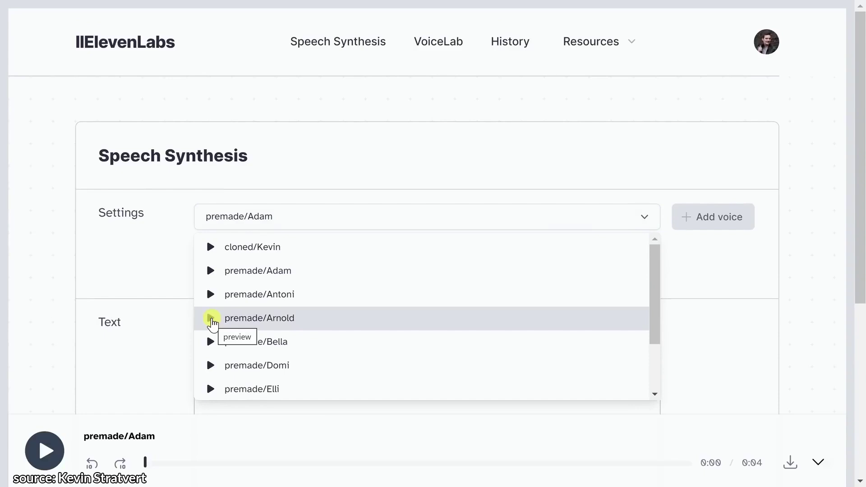
left_click(211, 319)
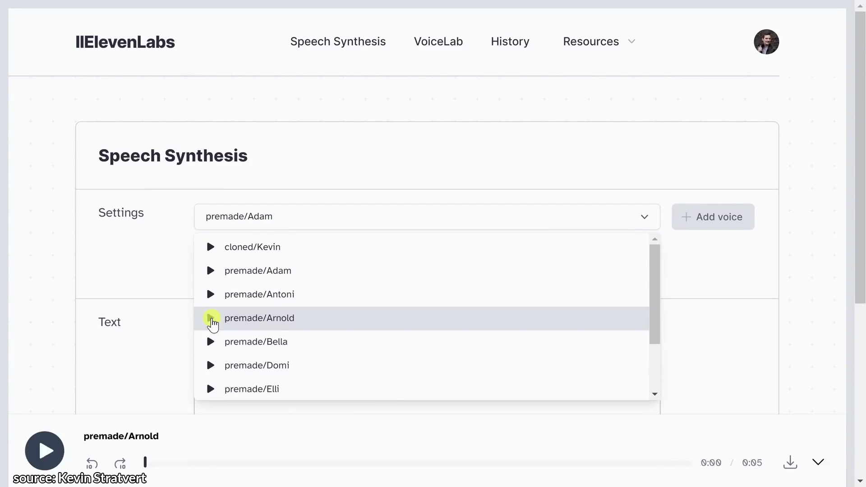
left_click(180, 243)
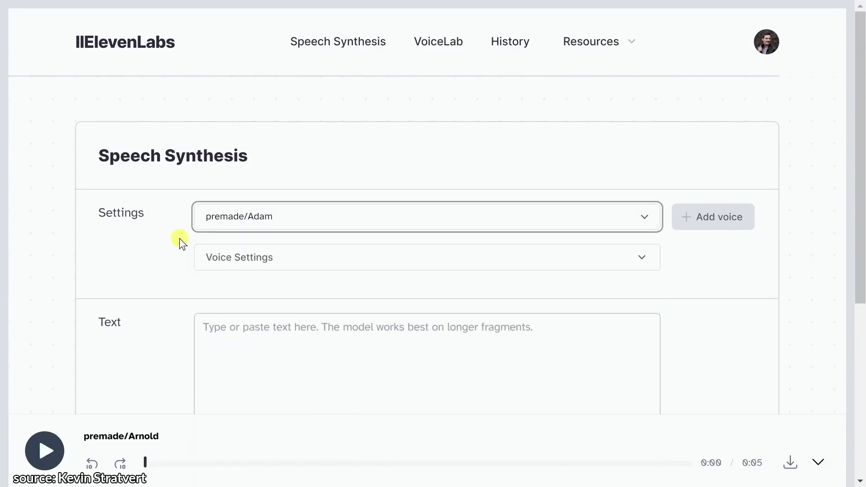
scroll(180, 243, "down", 2)
left_click(273, 187)
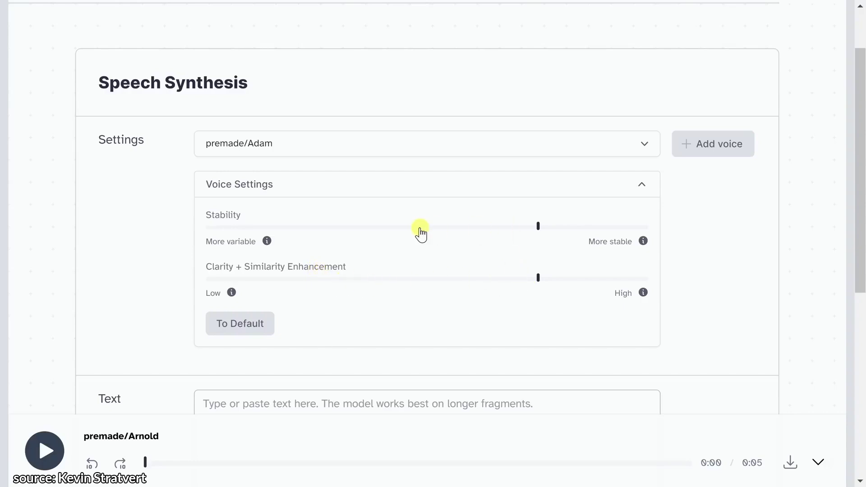
Step: Collapse the Voice Settings panel and scroll down to the empty text box
left_click(642, 185)
scroll(627, 188, "down", 2)
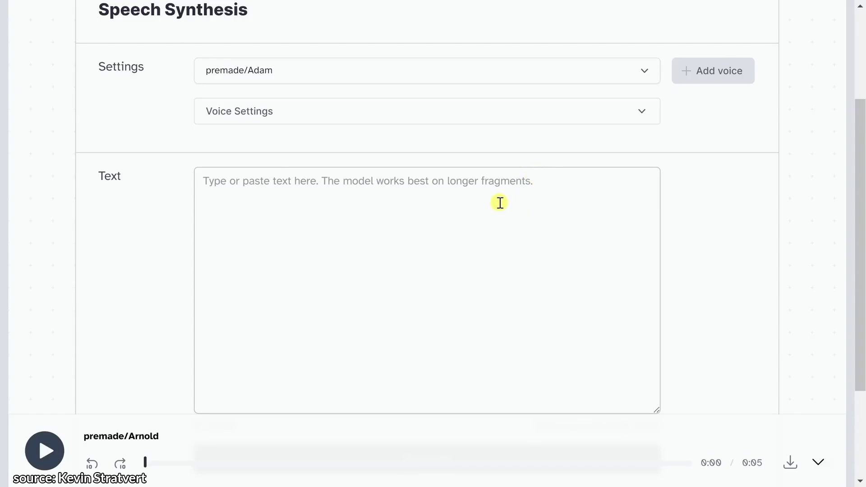
Step: Paste the bad-news cookie announcement into the text box and generate its speech
left_click(475, 200)
type("Unfortunately, I have some bad news to report. Mrs. Fields won best cookie of the year and not the Kevin Cookie Company.")
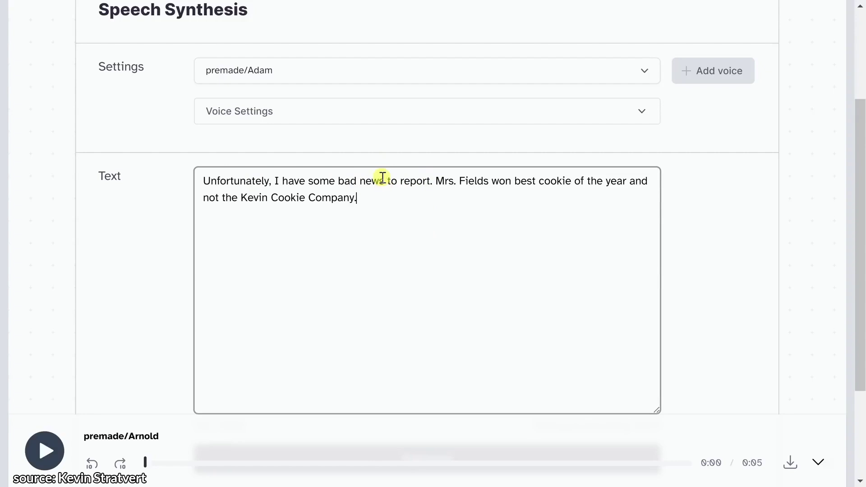
scroll(382, 177, "down", 3)
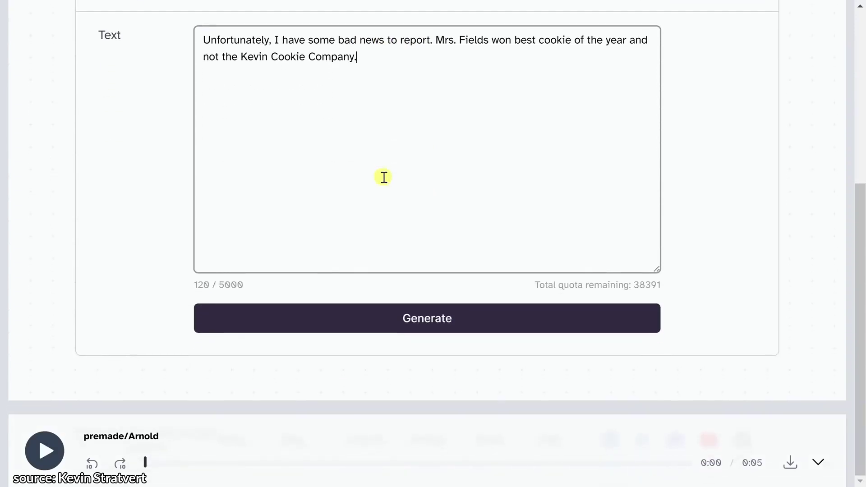
left_click(416, 325)
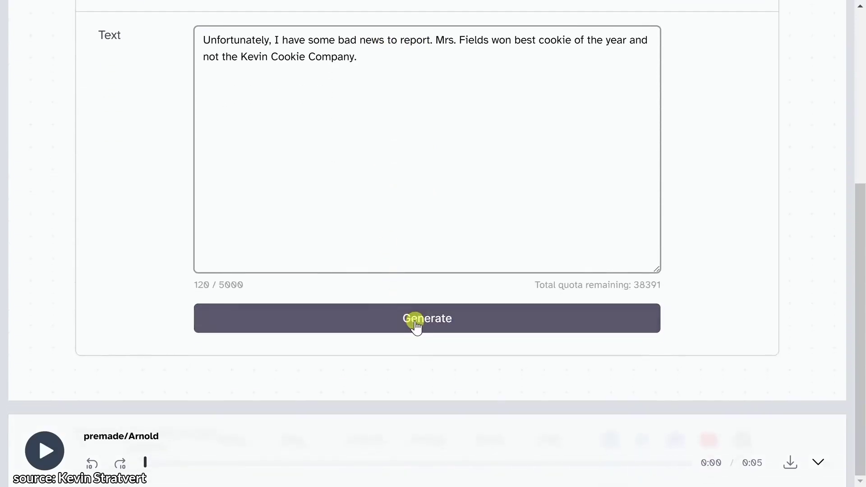
left_click(415, 324)
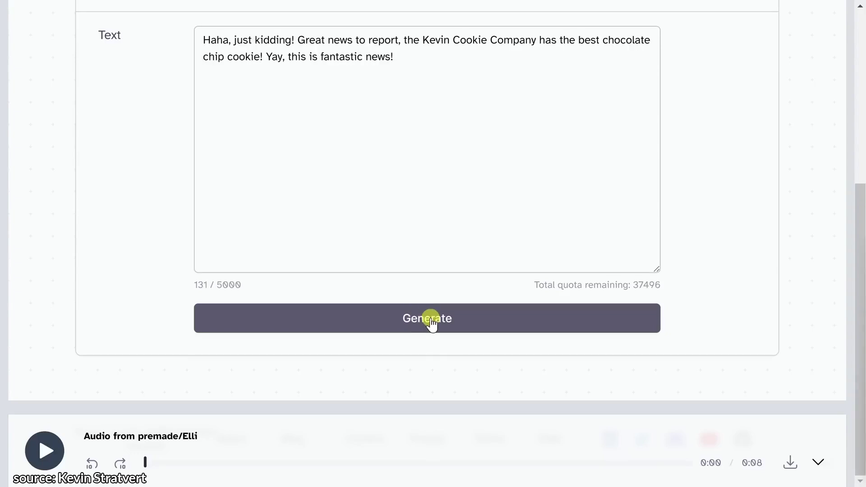
scroll(415, 323, "up", 6)
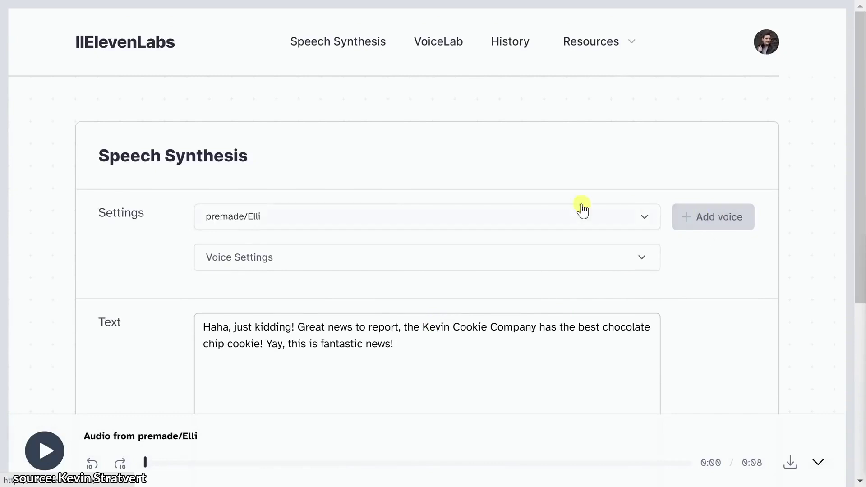
Step: Open VoiceLab and highlight the Voice Design and Instant Voice Cloning headings
left_click(442, 47)
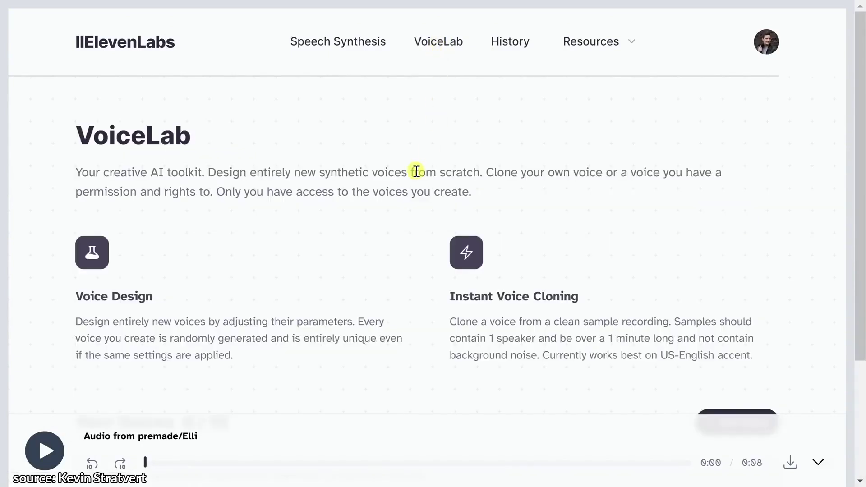
scroll(417, 172, "down", 3)
scroll(371, 165, "up", 2)
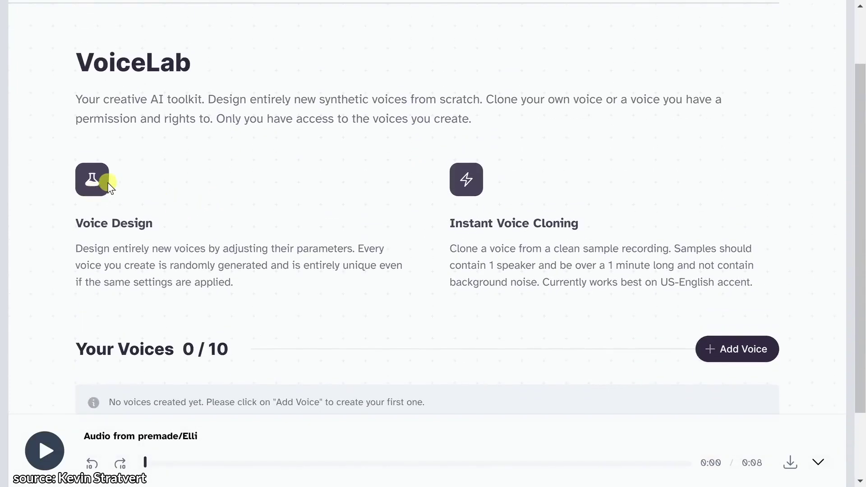
left_click_drag(77, 223, 177, 227)
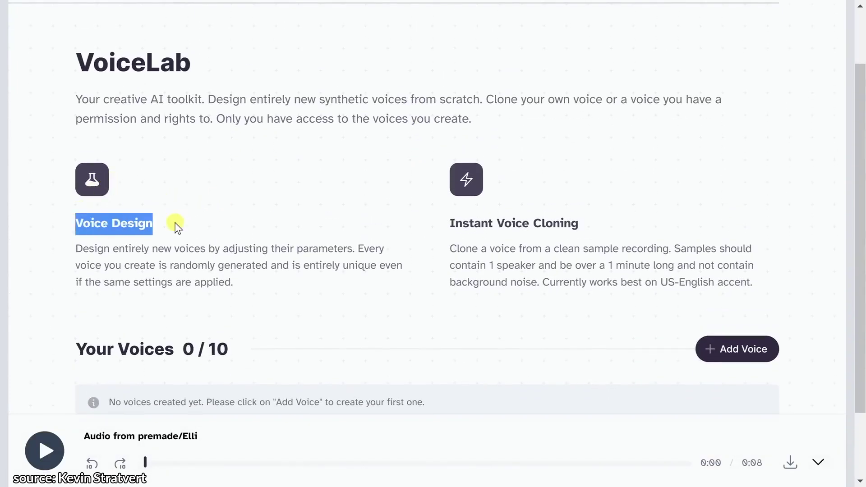
left_click_drag(475, 223, 597, 228)
left_click(593, 231)
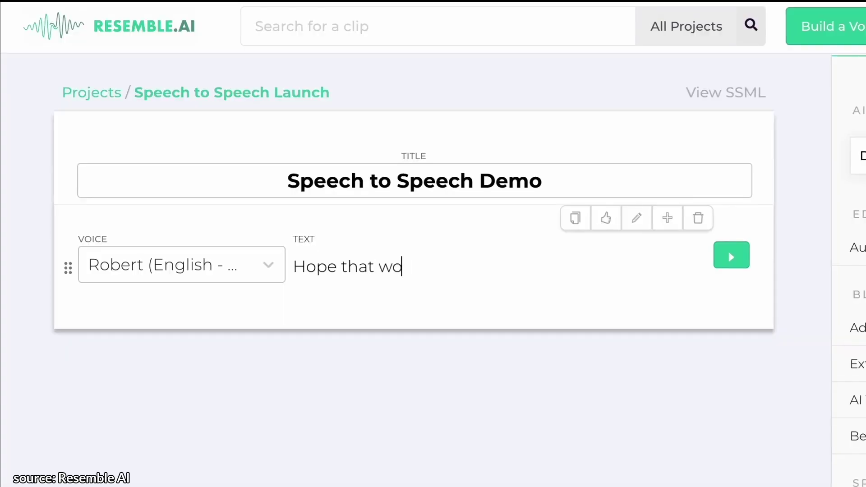
Step: Finish the line with 'rks out! If not, you have a few options.', then play and convert the Liz-ThisIsHowIWantIt.wav clip
type("rks out!")
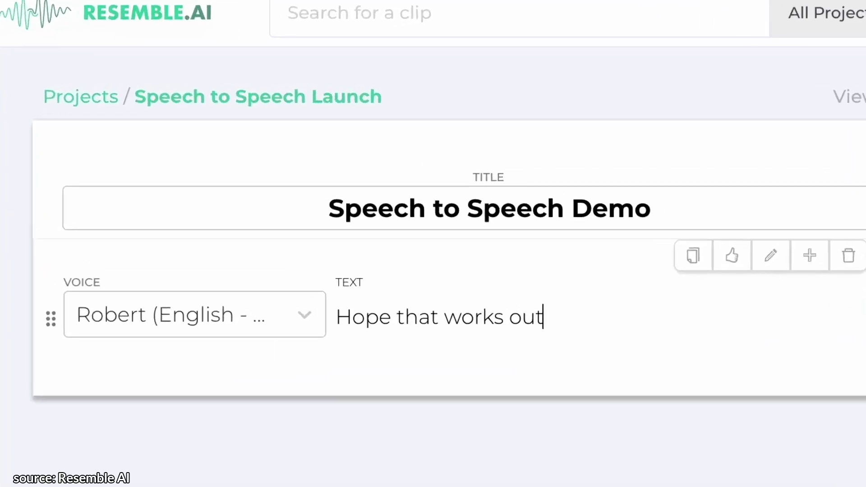
type(" If not, y")
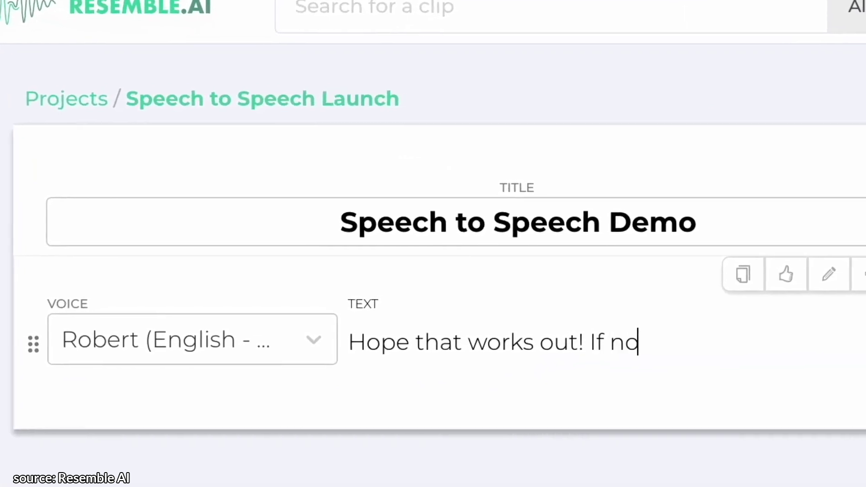
type("ou have a few options")
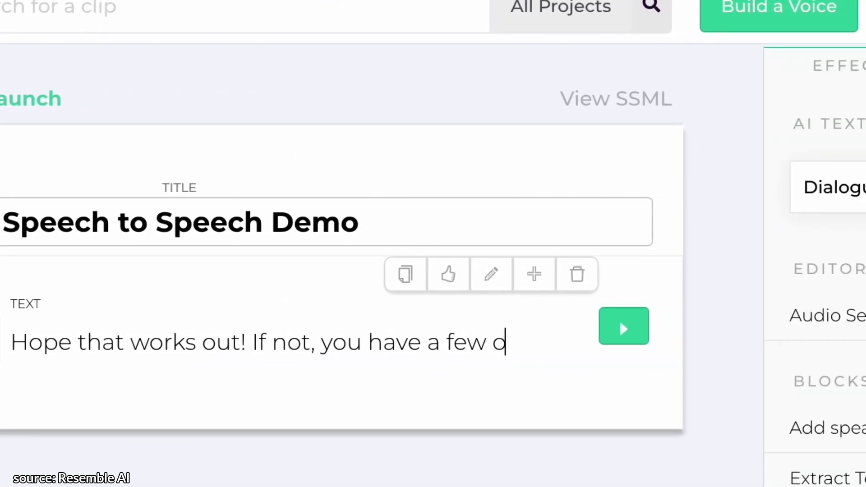
type(".")
left_click(605, 328)
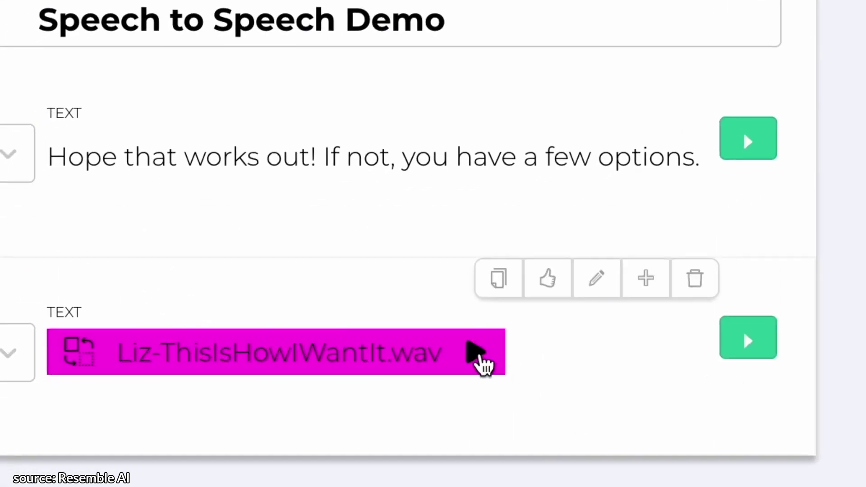
left_click(476, 354)
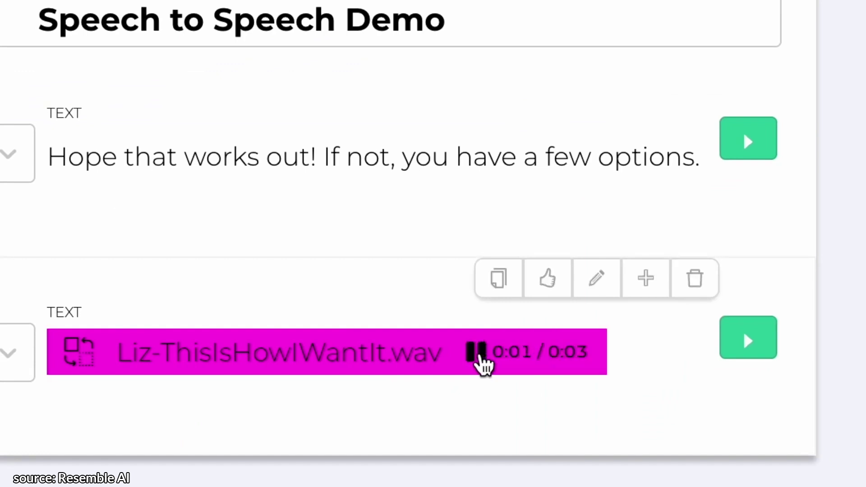
left_click(748, 357)
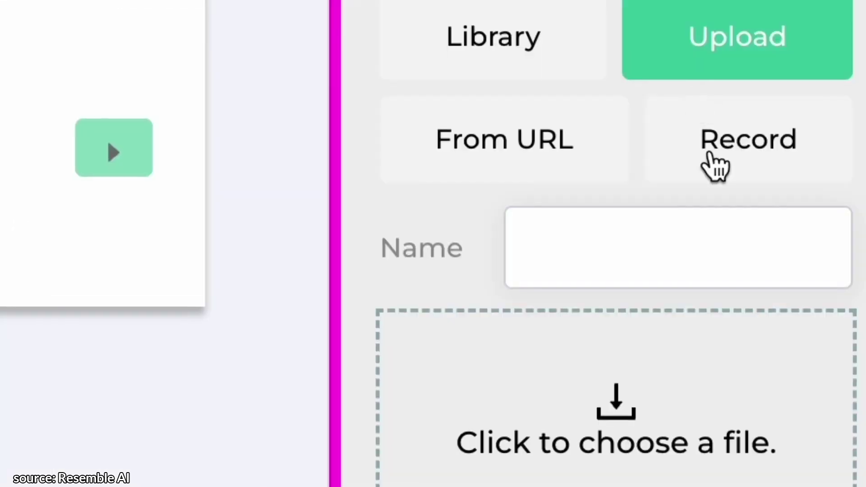
Step: Start recording a new audio sample named 'perfect imperfections' for speech-to-speech
left_click(713, 161)
left_click(601, 300)
type("perfec")
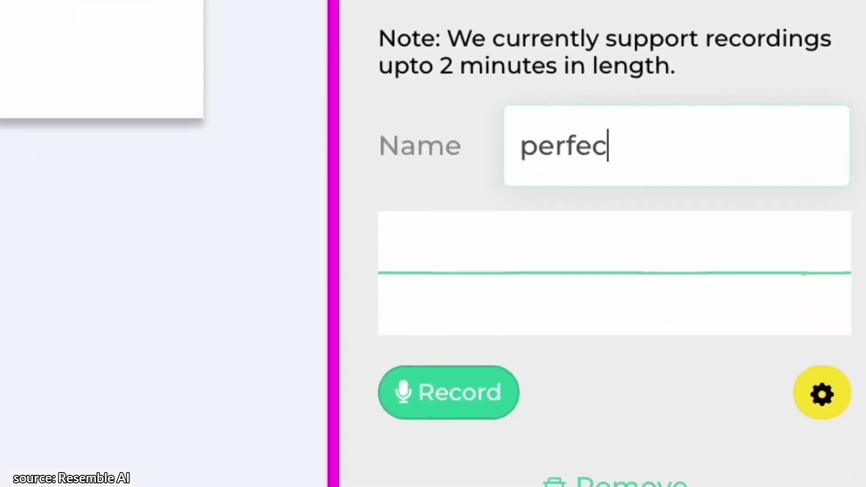
type("t imperfections")
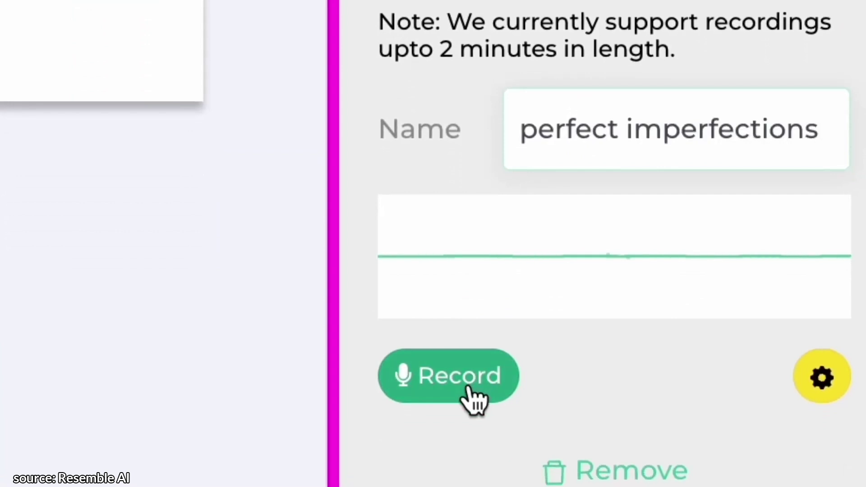
left_click(473, 401)
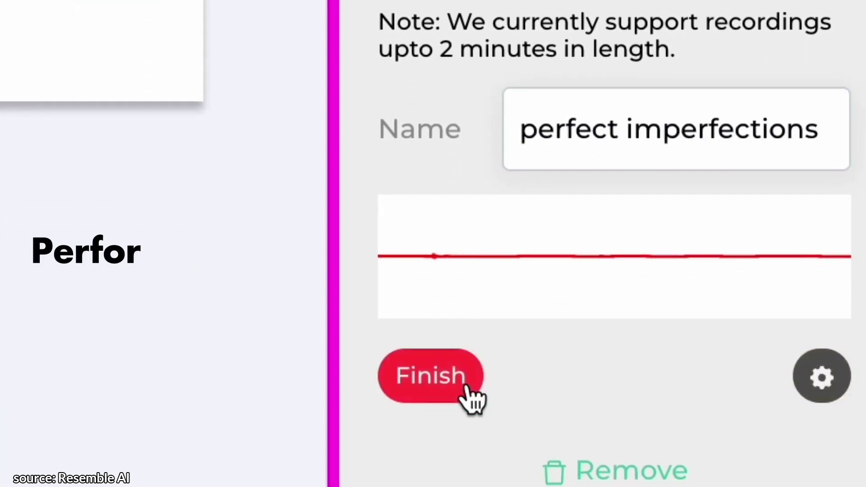